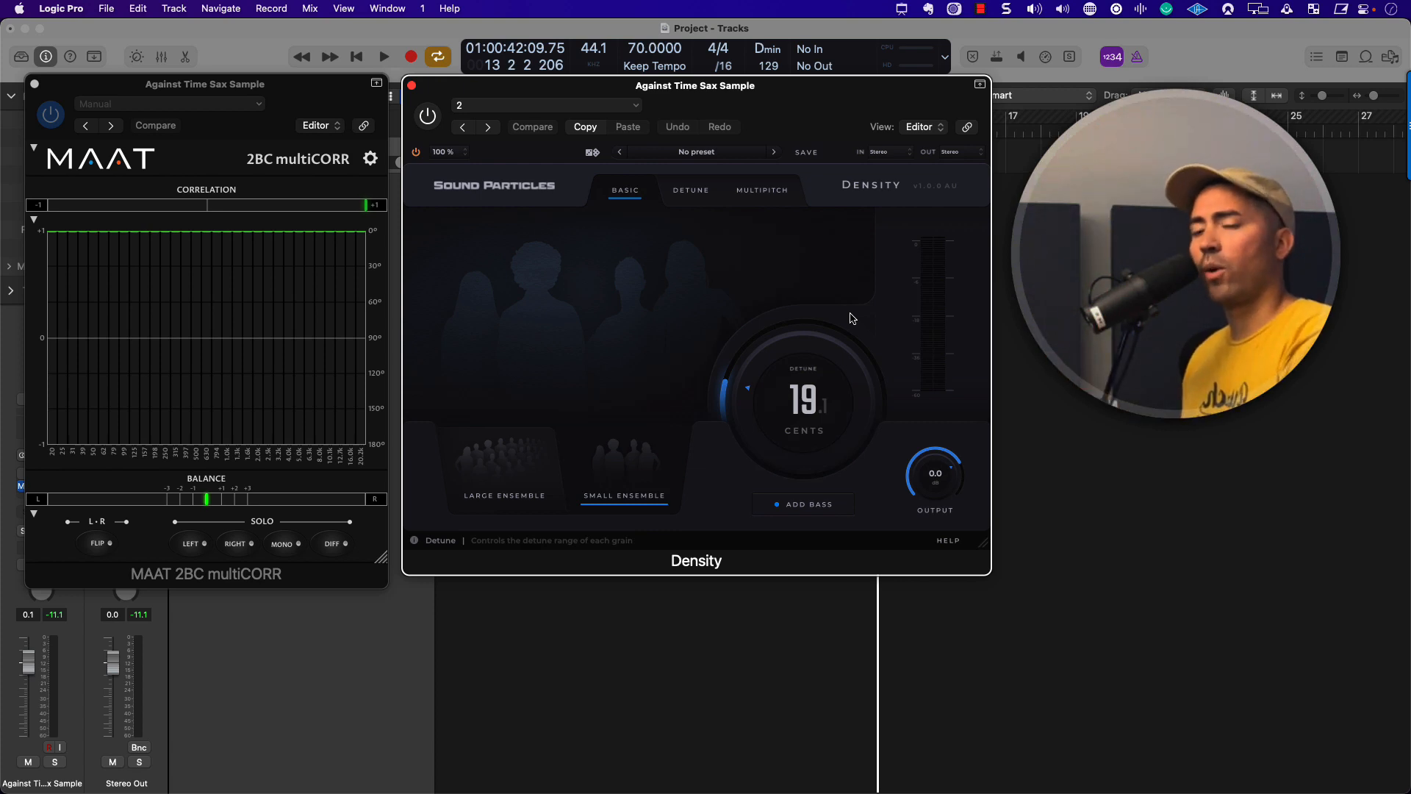
# Step: Play the sax sample with Density bypassed and with its Small Ensemble active to compare the sound
pyautogui.press('space')
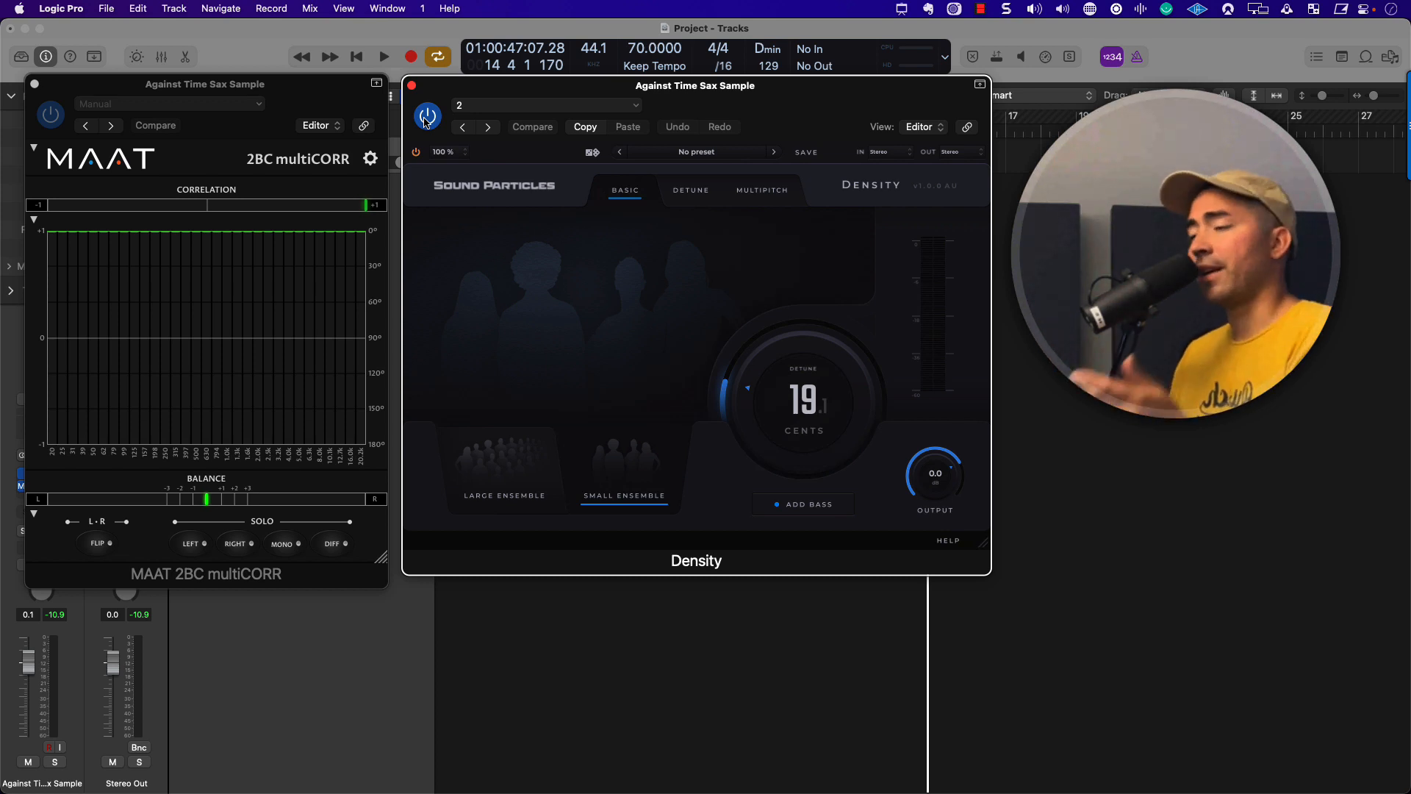
pyautogui.press('space')
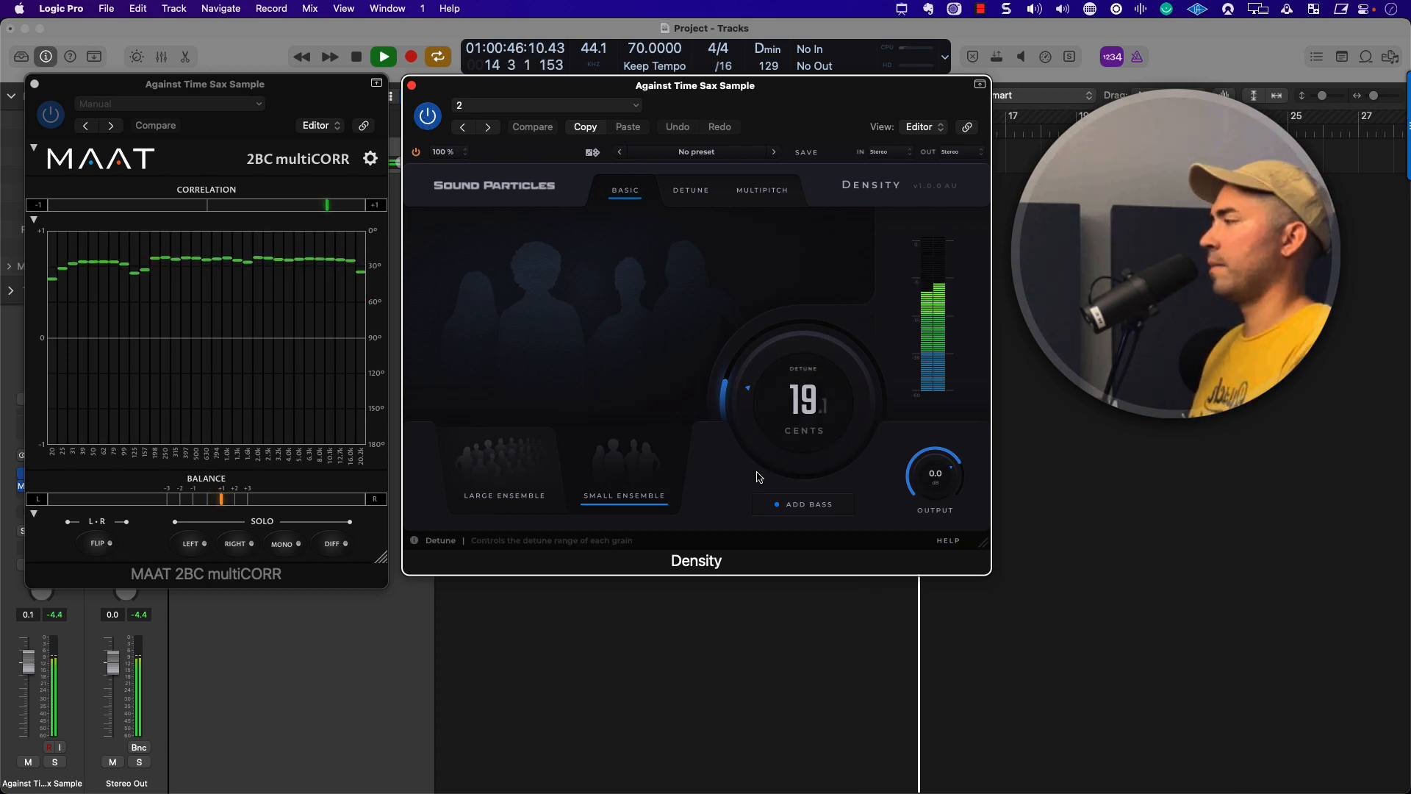
pyautogui.press('space')
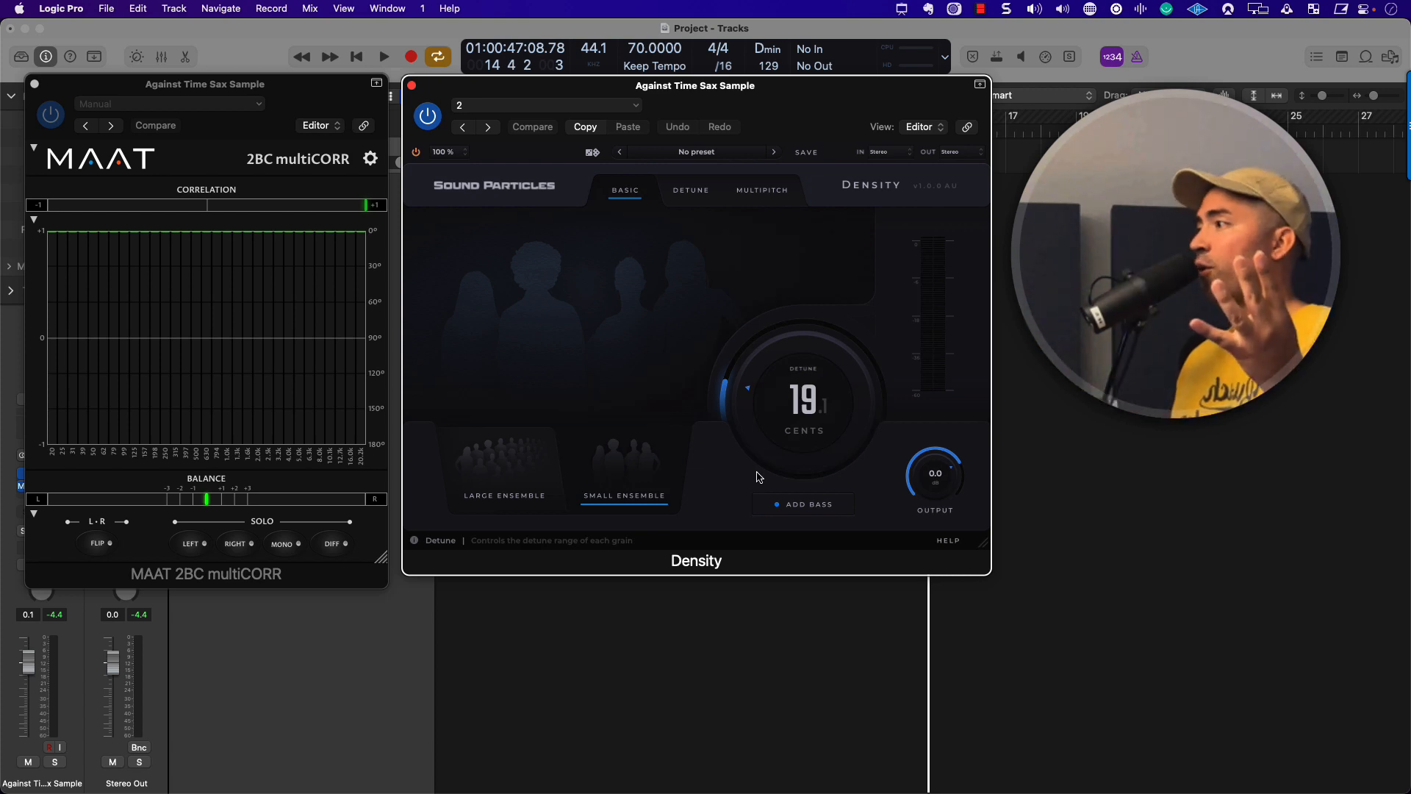
# Step: Switch Density to Large Ensemble with 27.8 cents of detune, and audition it against the bypassed sax
pyautogui.click(505, 473)
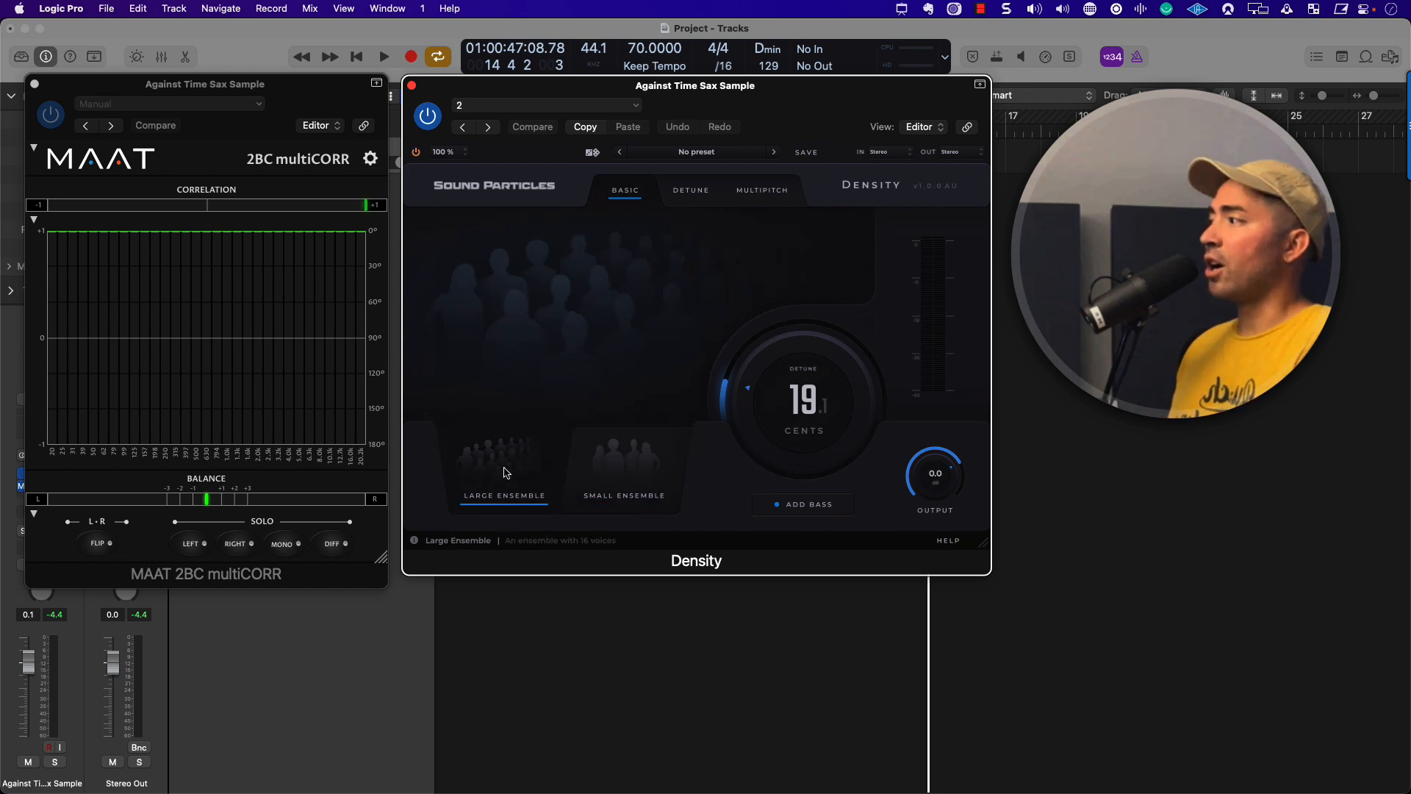
pyautogui.moveTo(793, 406); pyautogui.dragTo(797, 404)
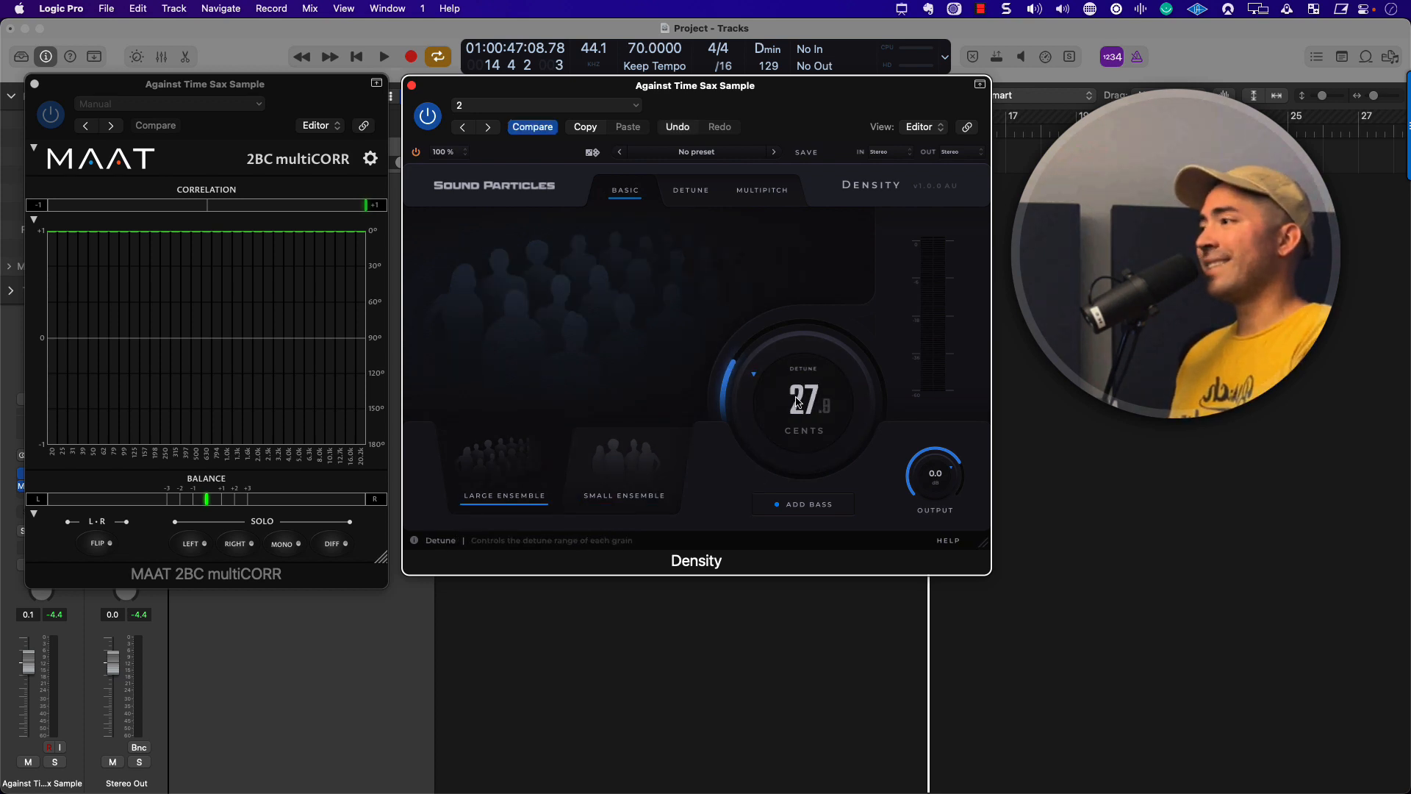
pyautogui.press('space')
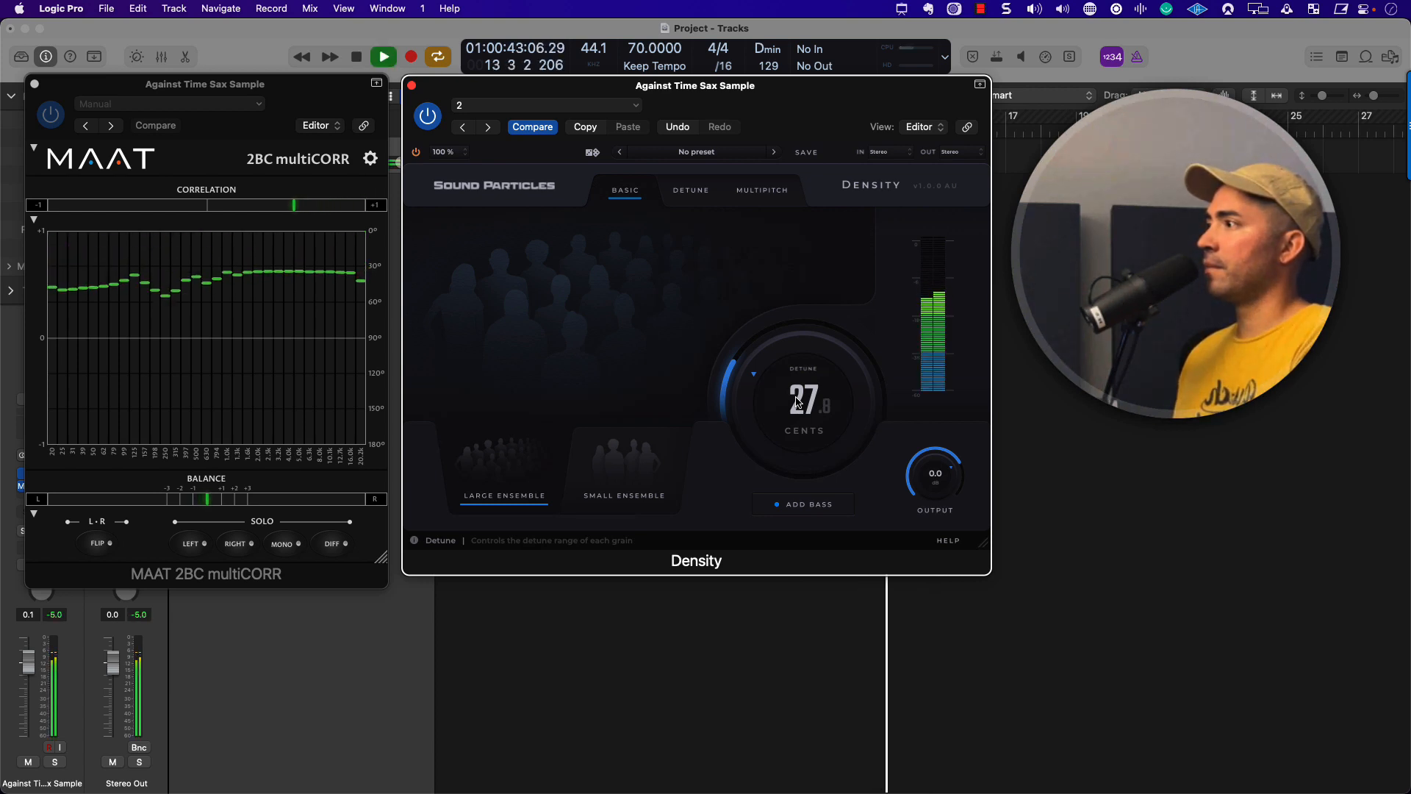
pyautogui.press('space')
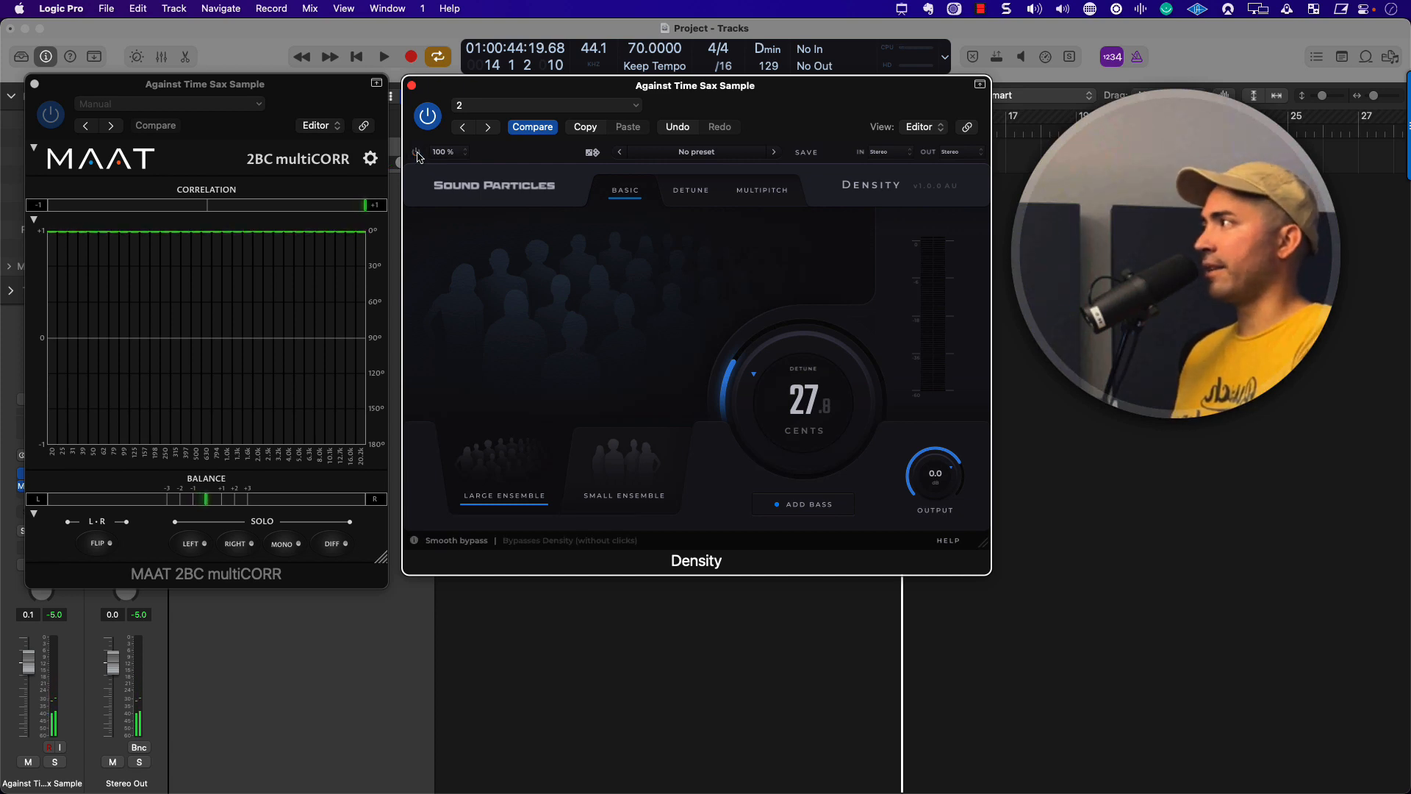
pyautogui.press('space')
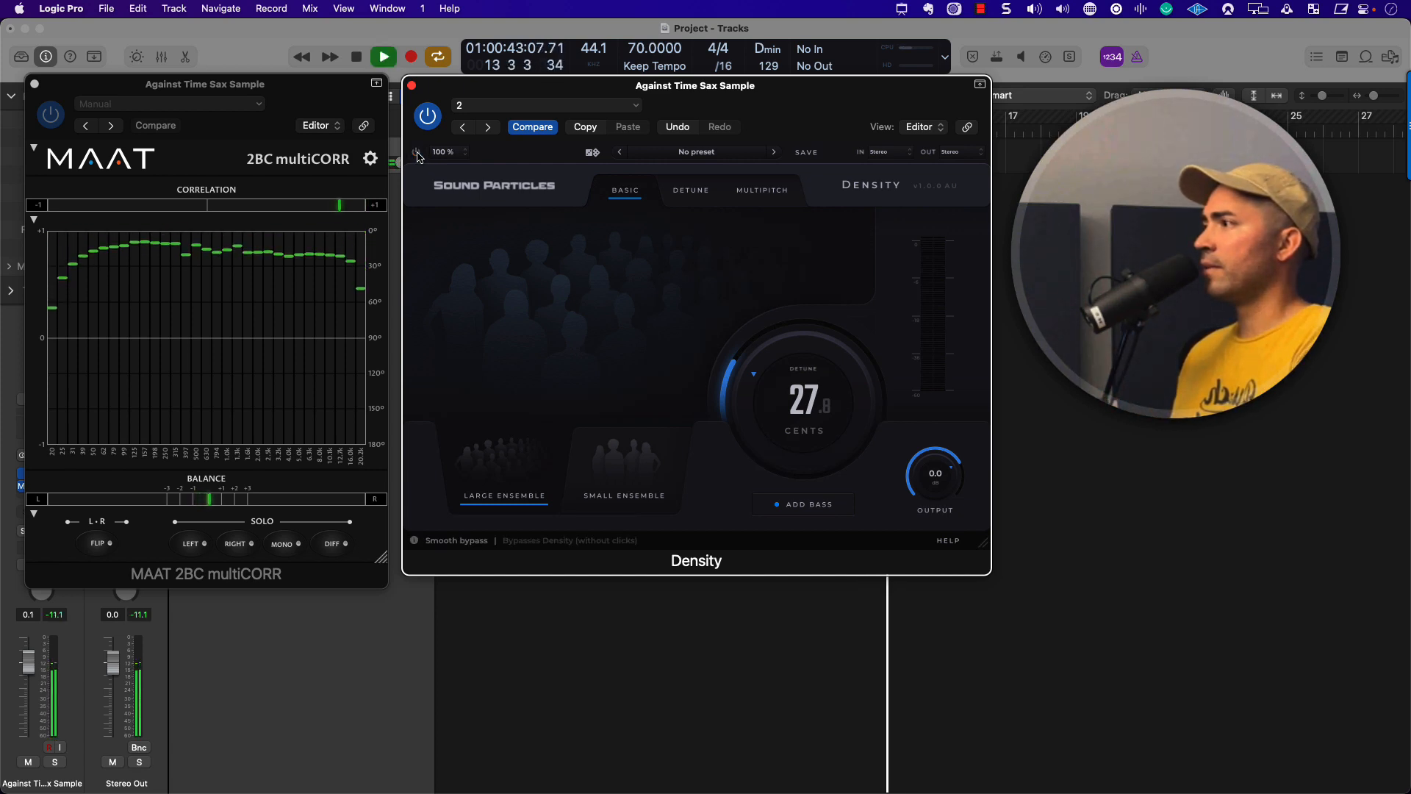
pyautogui.press('space')
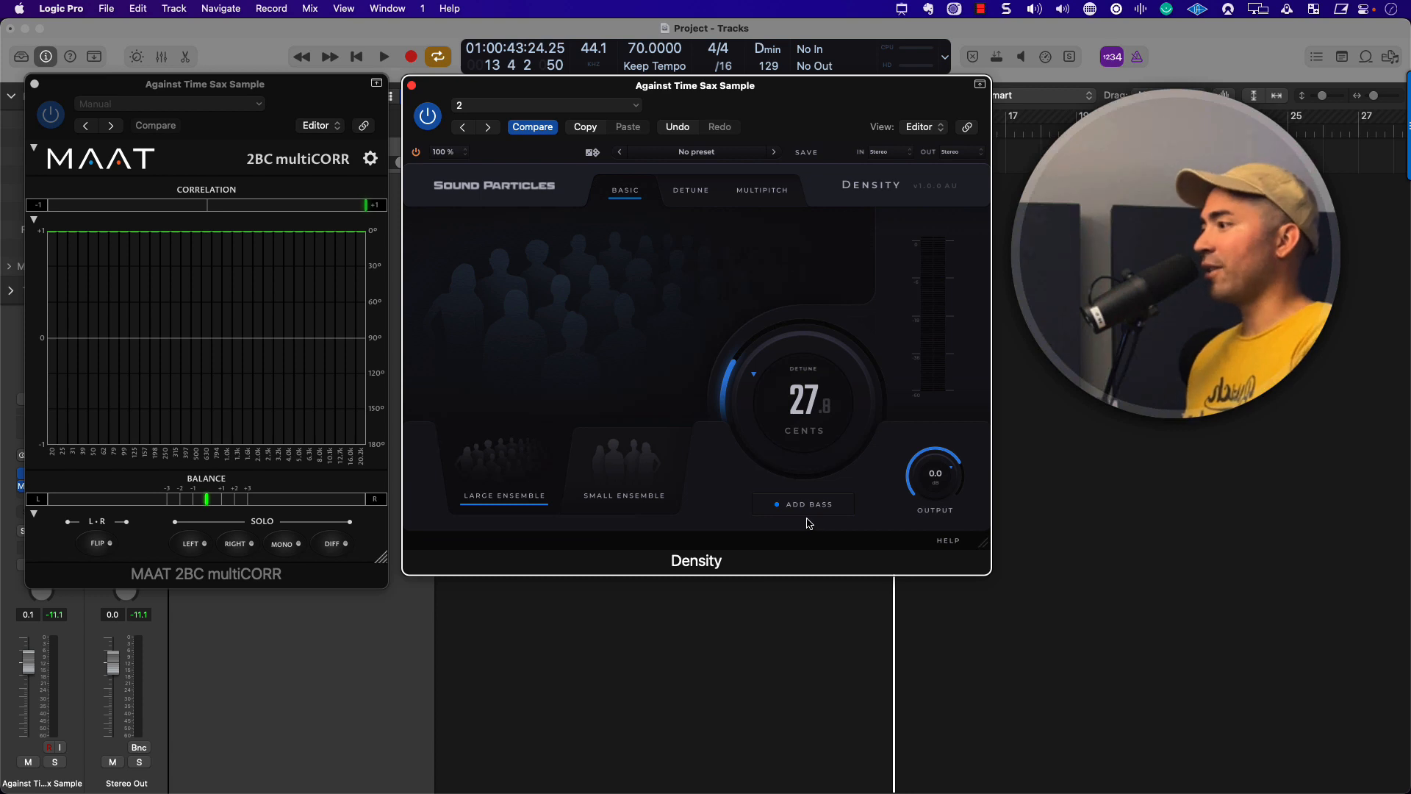
# Step: Circle the Add Bass option with a freehand screen annotation, and clear the drawing
pyautogui.hotkey('alt', 'shift', 'd')
pyautogui.moveTo(707, 464)
pyautogui.mouseDown()
pyautogui.moveTo(856, 494)
pyautogui.moveTo(812, 552)
pyautogui.moveTo(728, 467)
pyautogui.mouseUp()
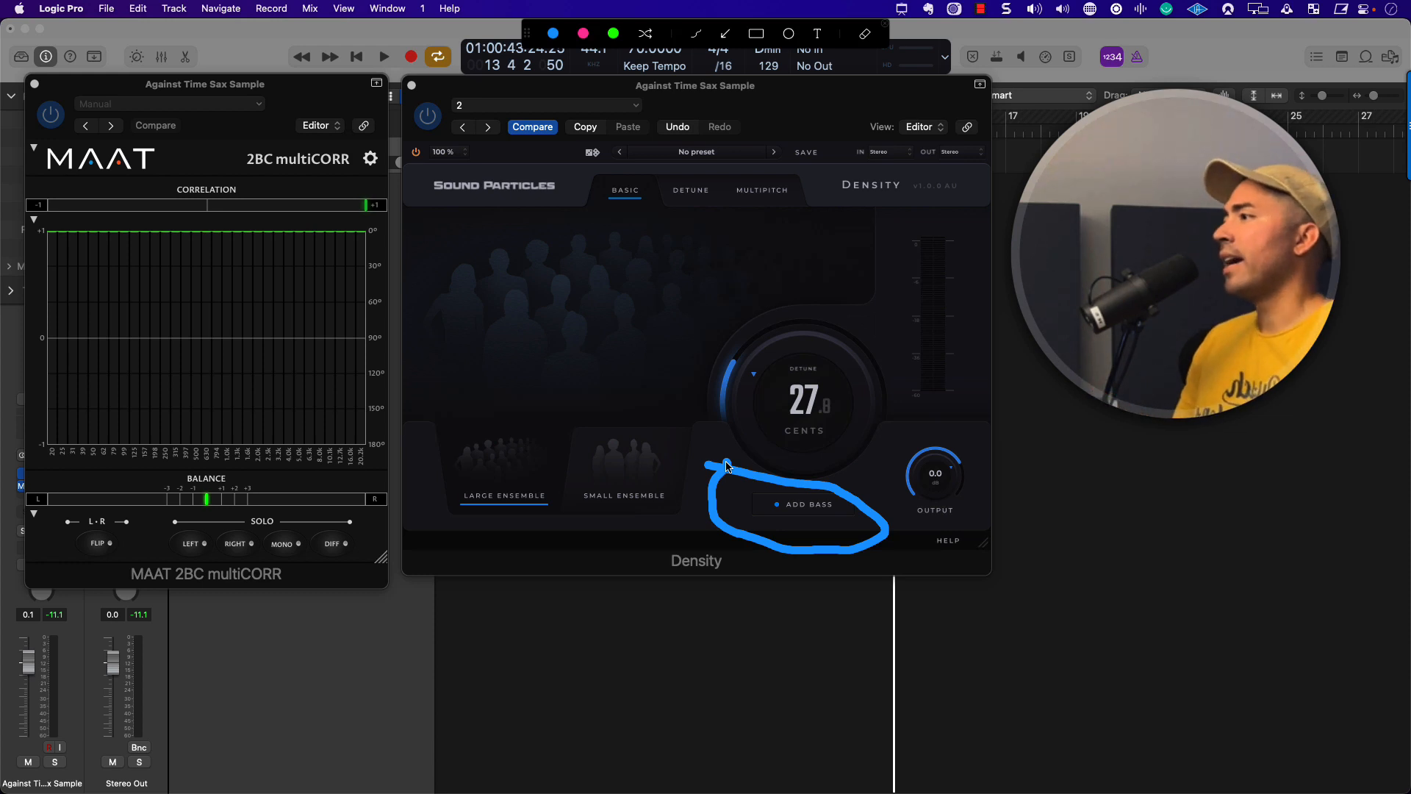
pyautogui.press('Escape')
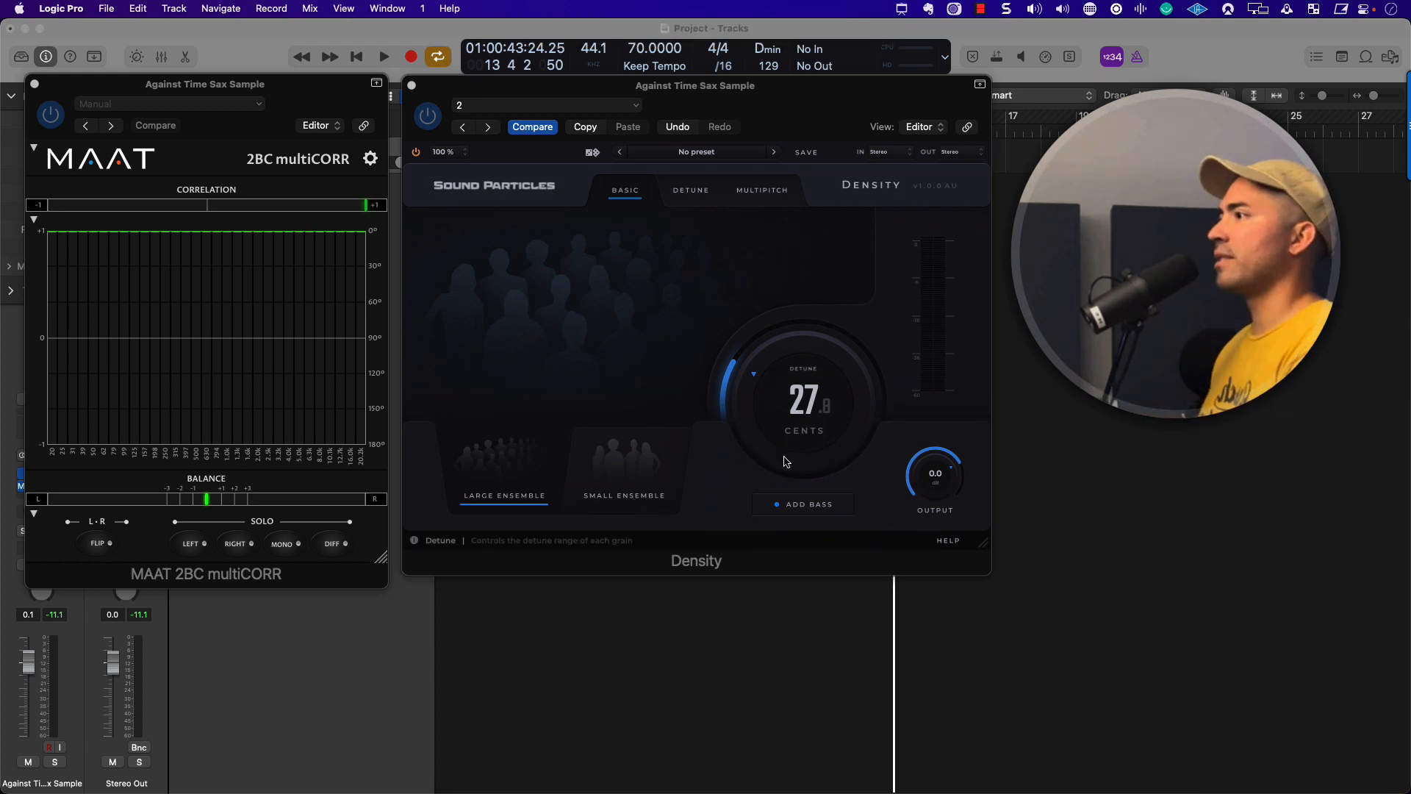
# Step: Adjust the Large Ensemble's detune to 64.1 cents during playback, and compare it with the bypassed sax
pyautogui.moveTo(785, 461); pyautogui.dragTo(801, 379)
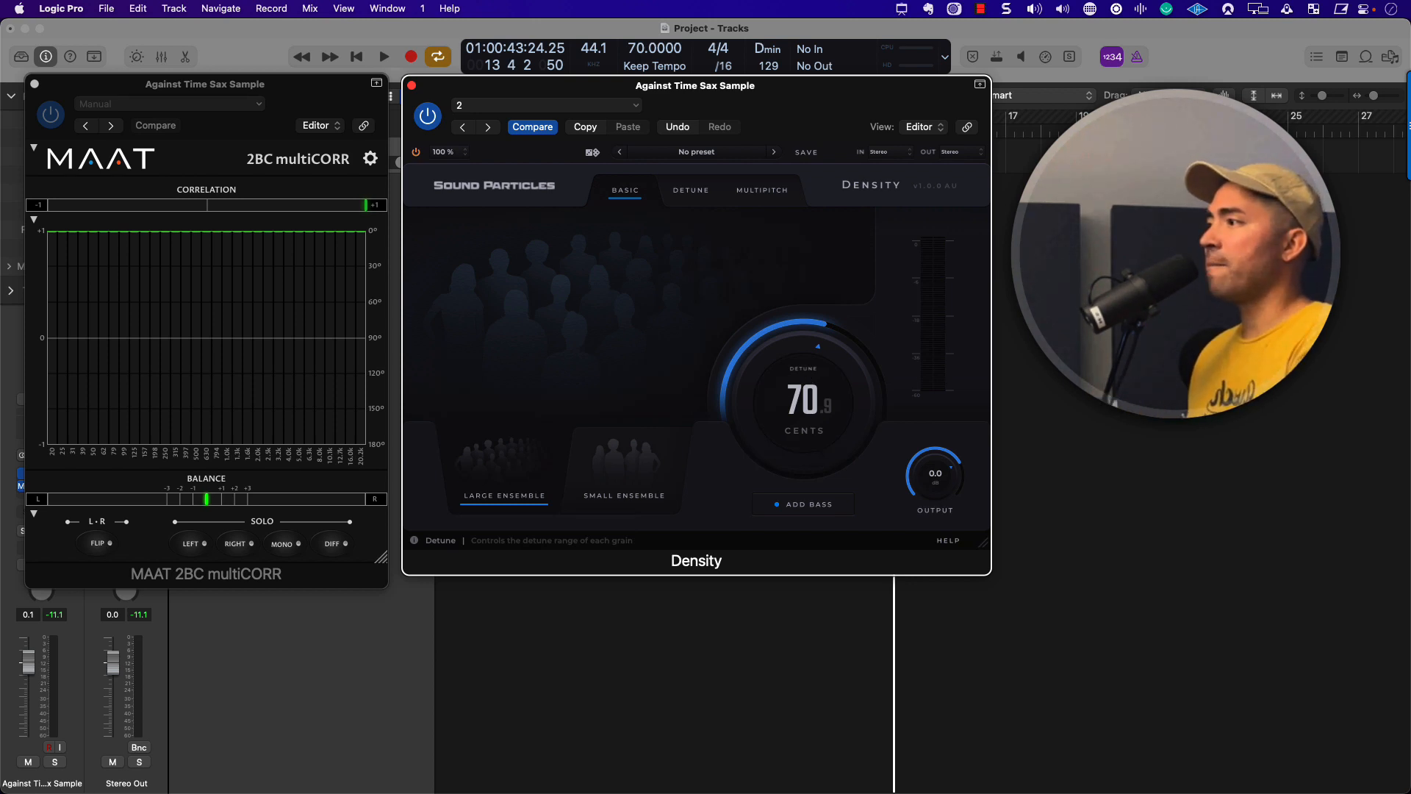
pyautogui.press('space')
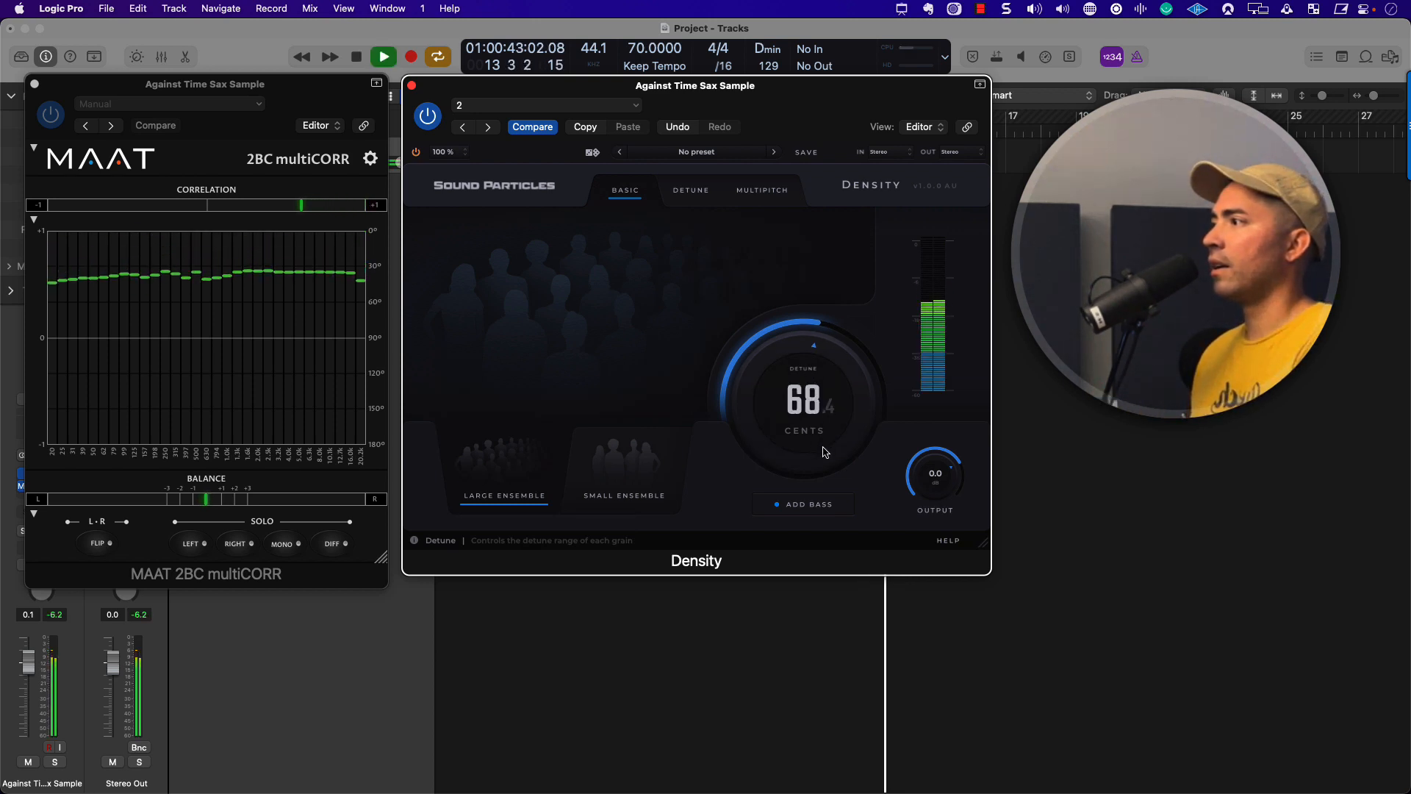
pyautogui.scroll(-1, 826, 452)
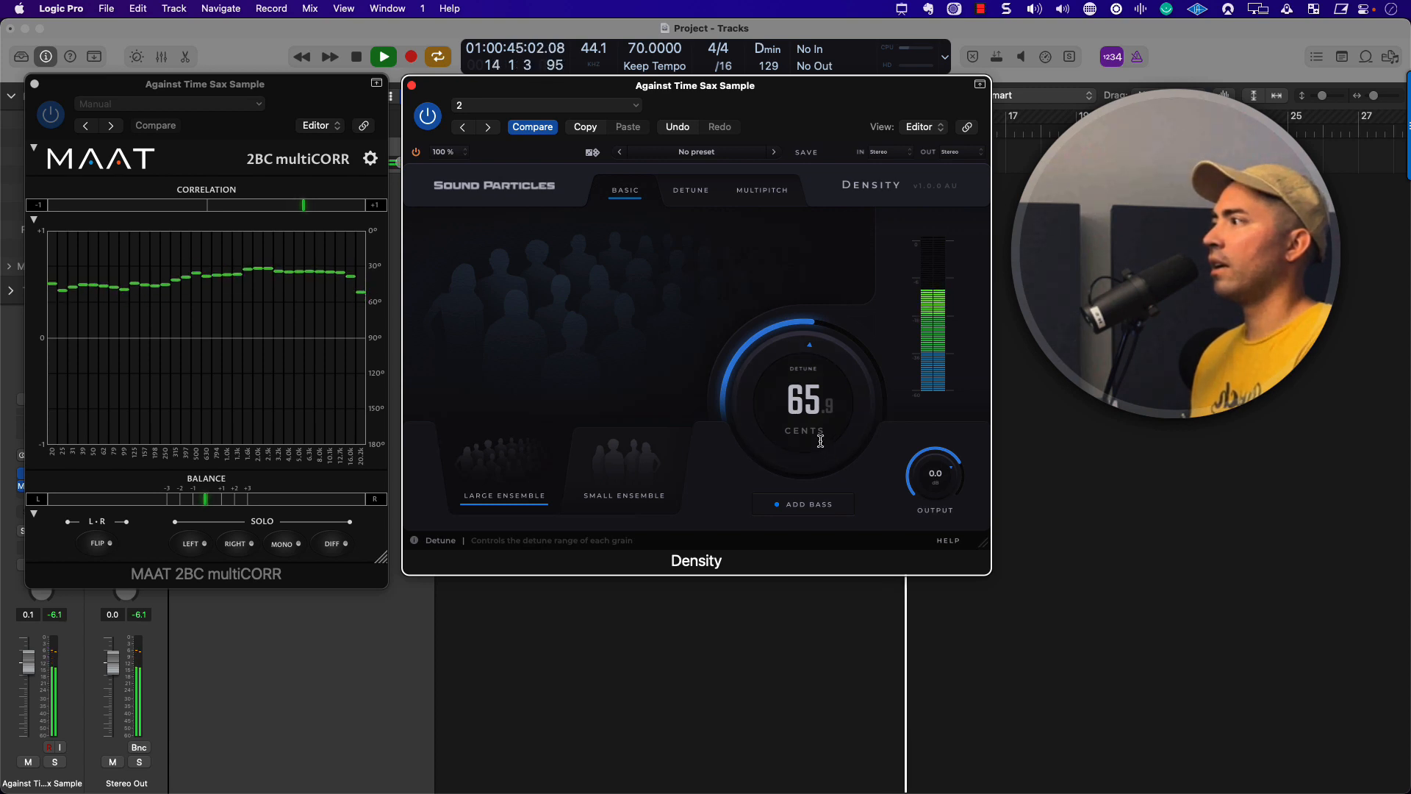
pyautogui.scroll(-1, 821, 439)
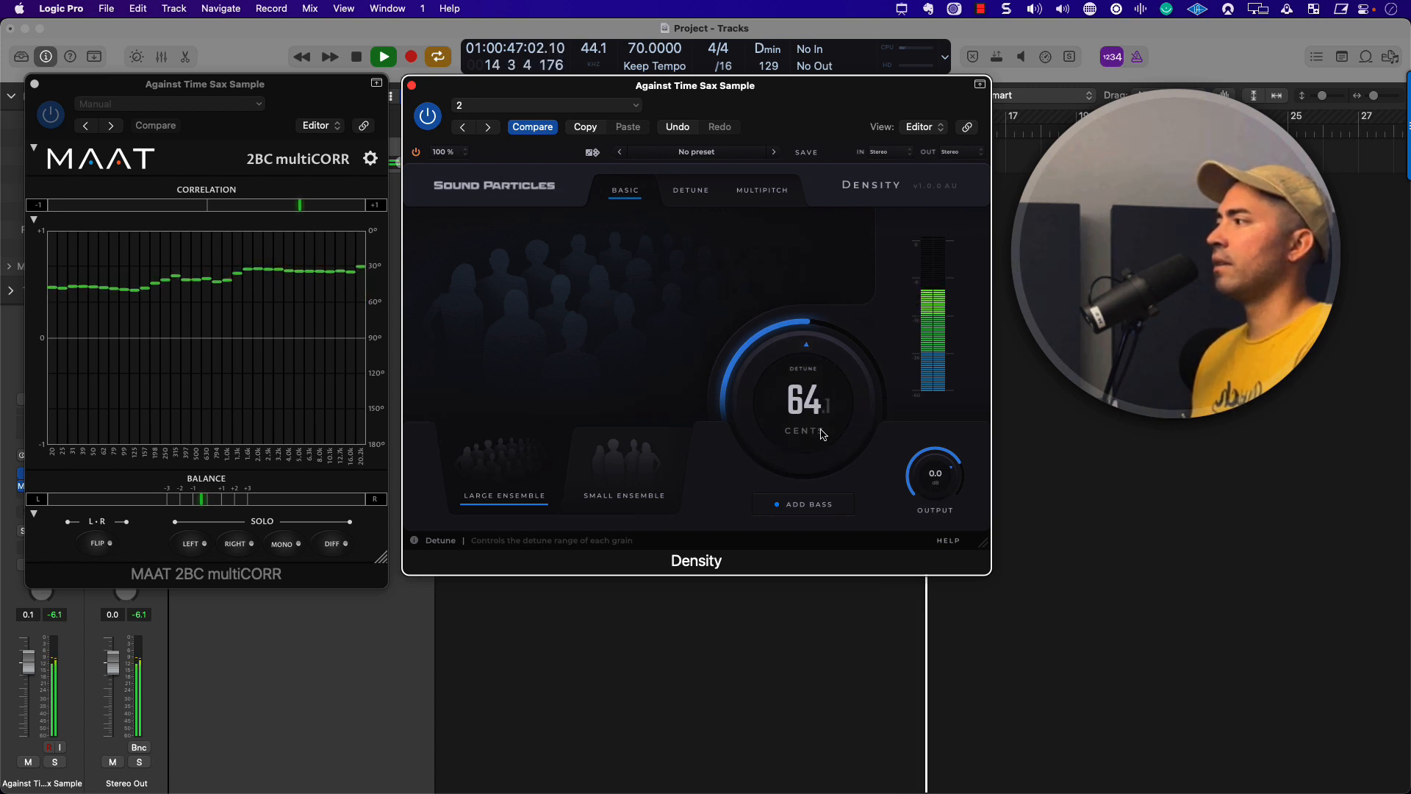
pyautogui.press('space')
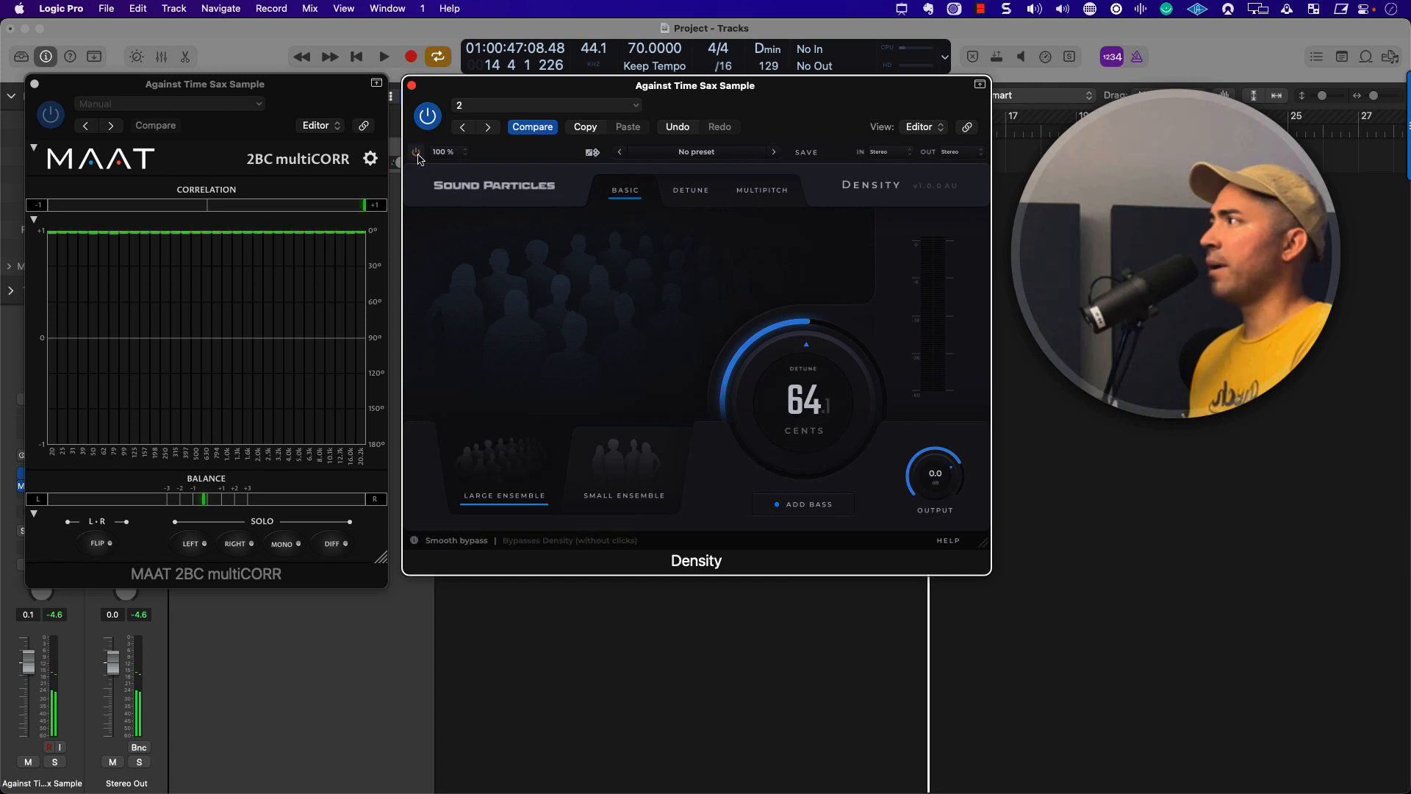
pyautogui.press('space')
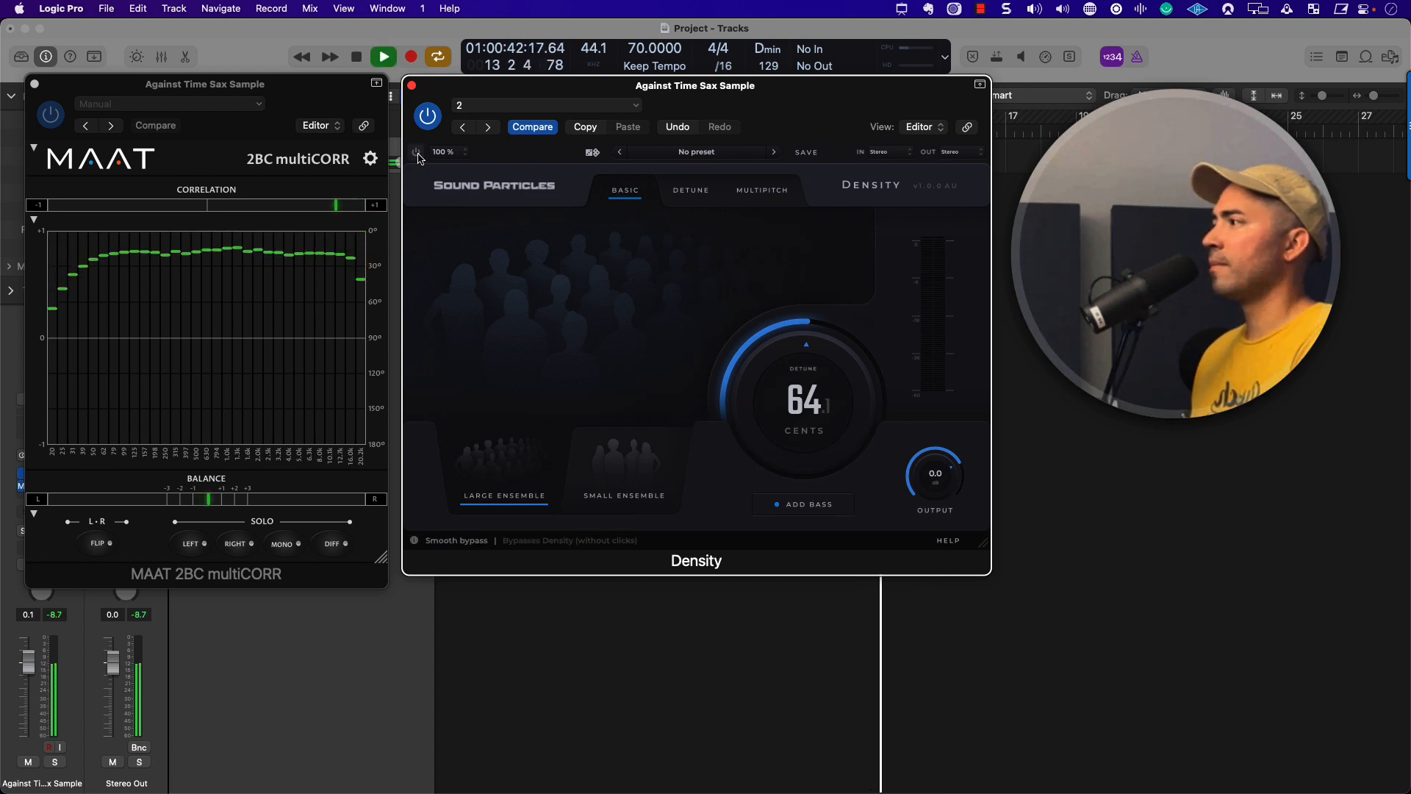
pyautogui.press('space')
# Step: Switch back to Small Ensemble and adjust its detune to 67.2 cents while auditioning the sax
pyautogui.click(624, 462)
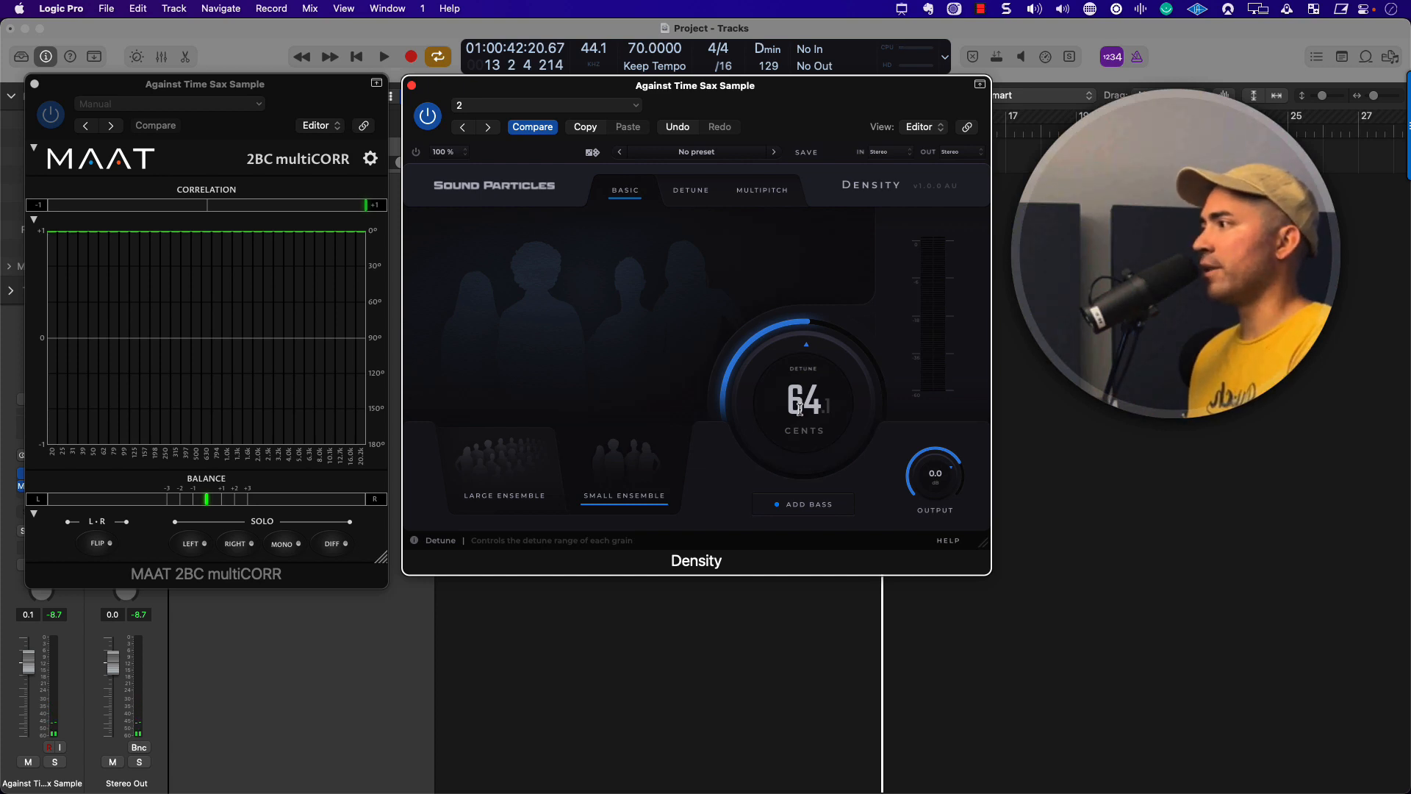
pyautogui.press('space')
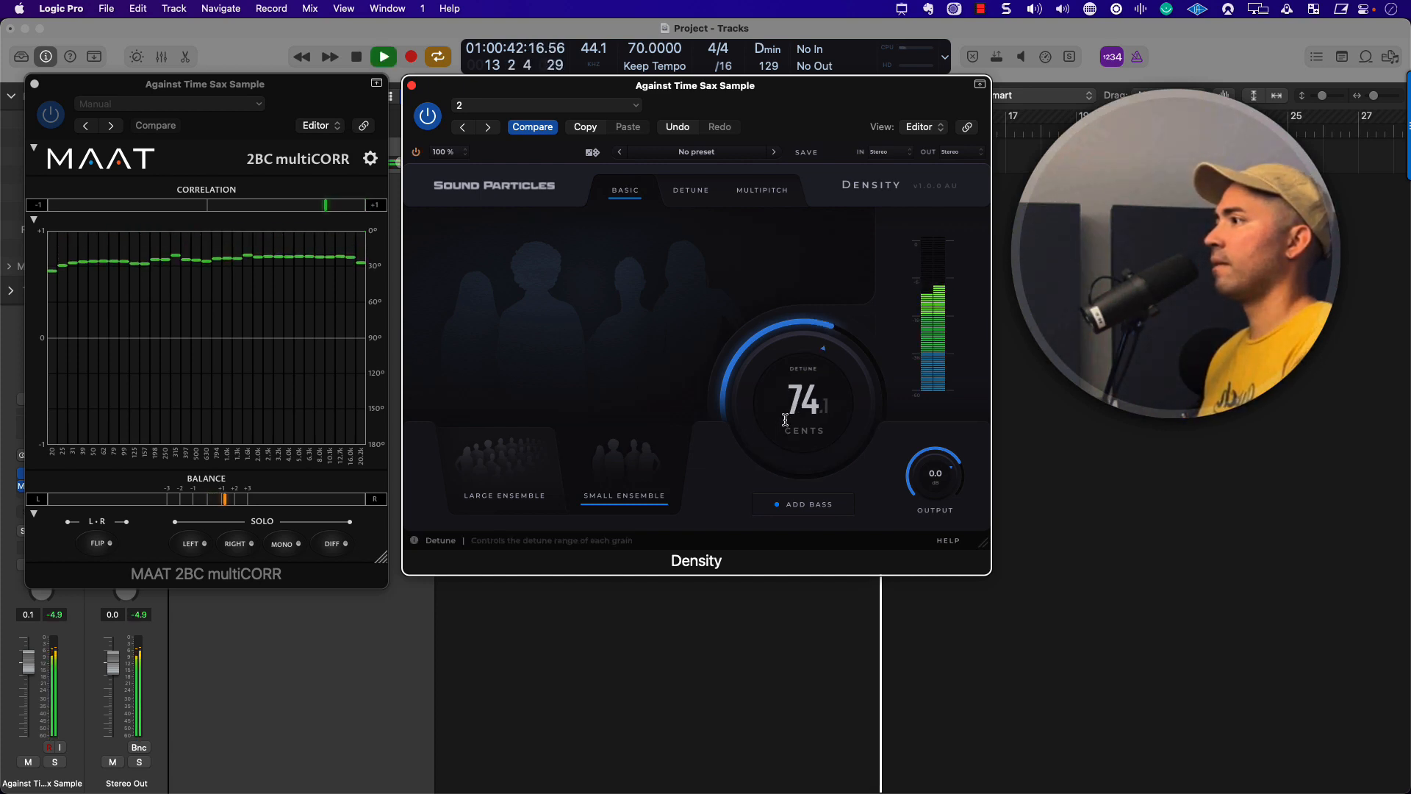
pyautogui.moveTo(784, 420); pyautogui.dragTo(793, 425)
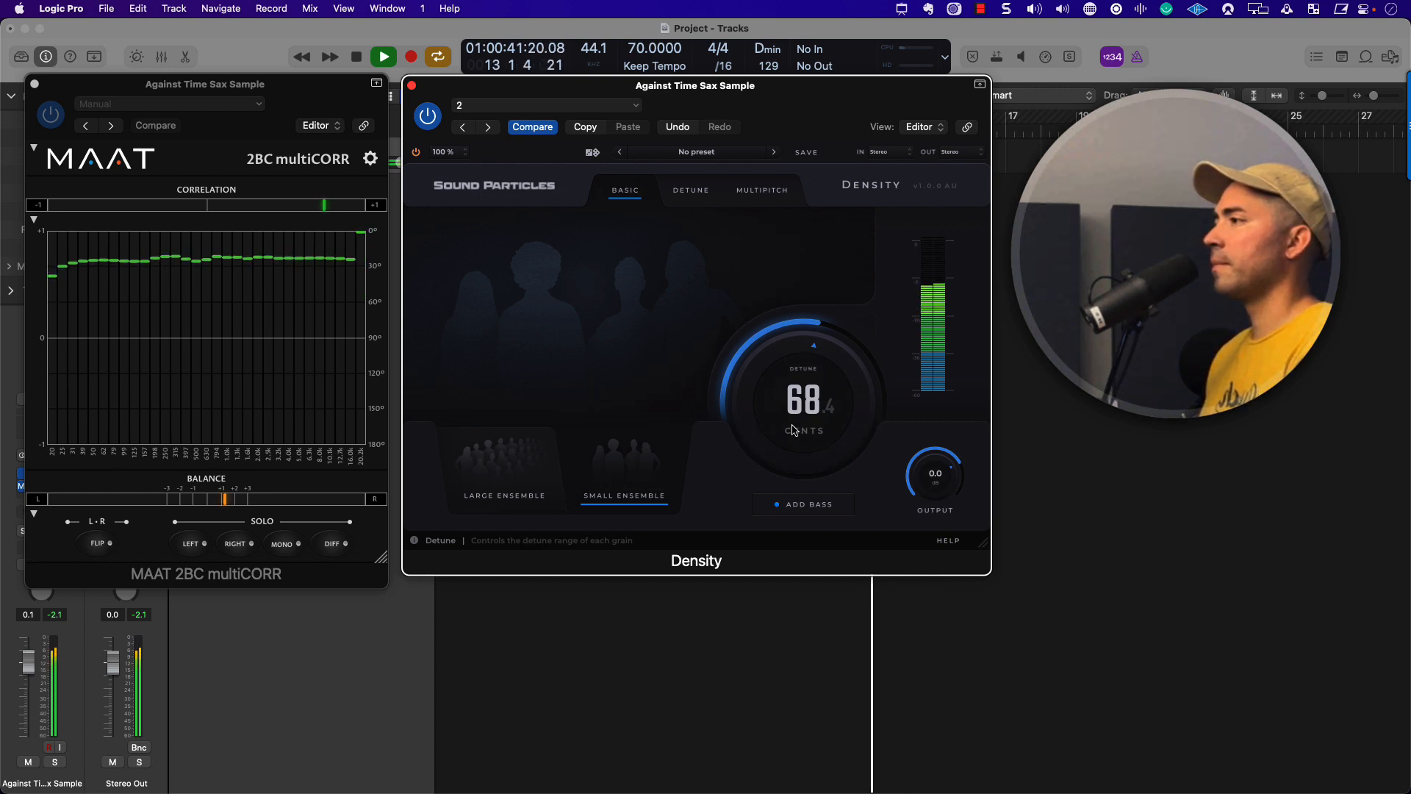
pyautogui.moveTo(792, 430); pyautogui.dragTo(794, 434)
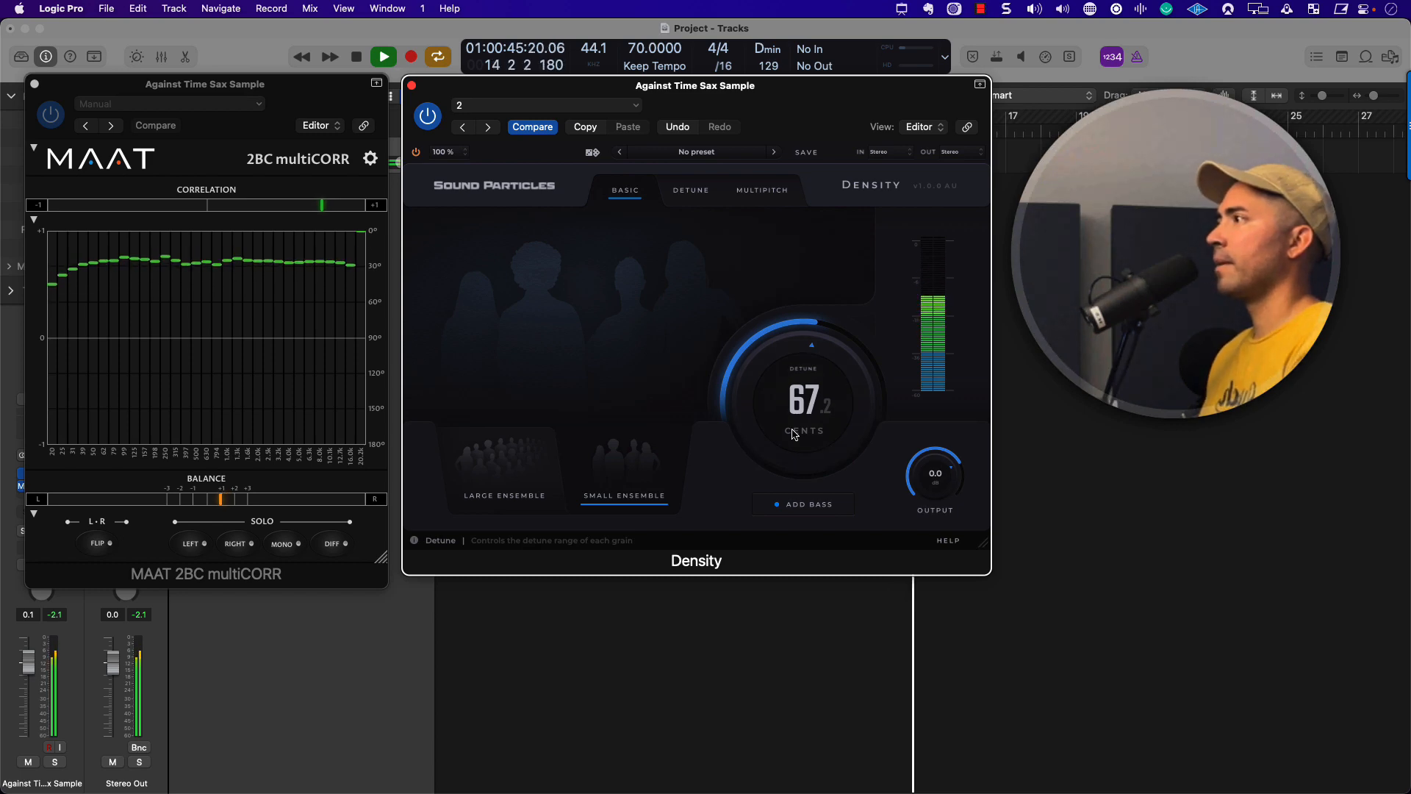
pyautogui.moveTo(794, 435); pyautogui.dragTo(806, 401)
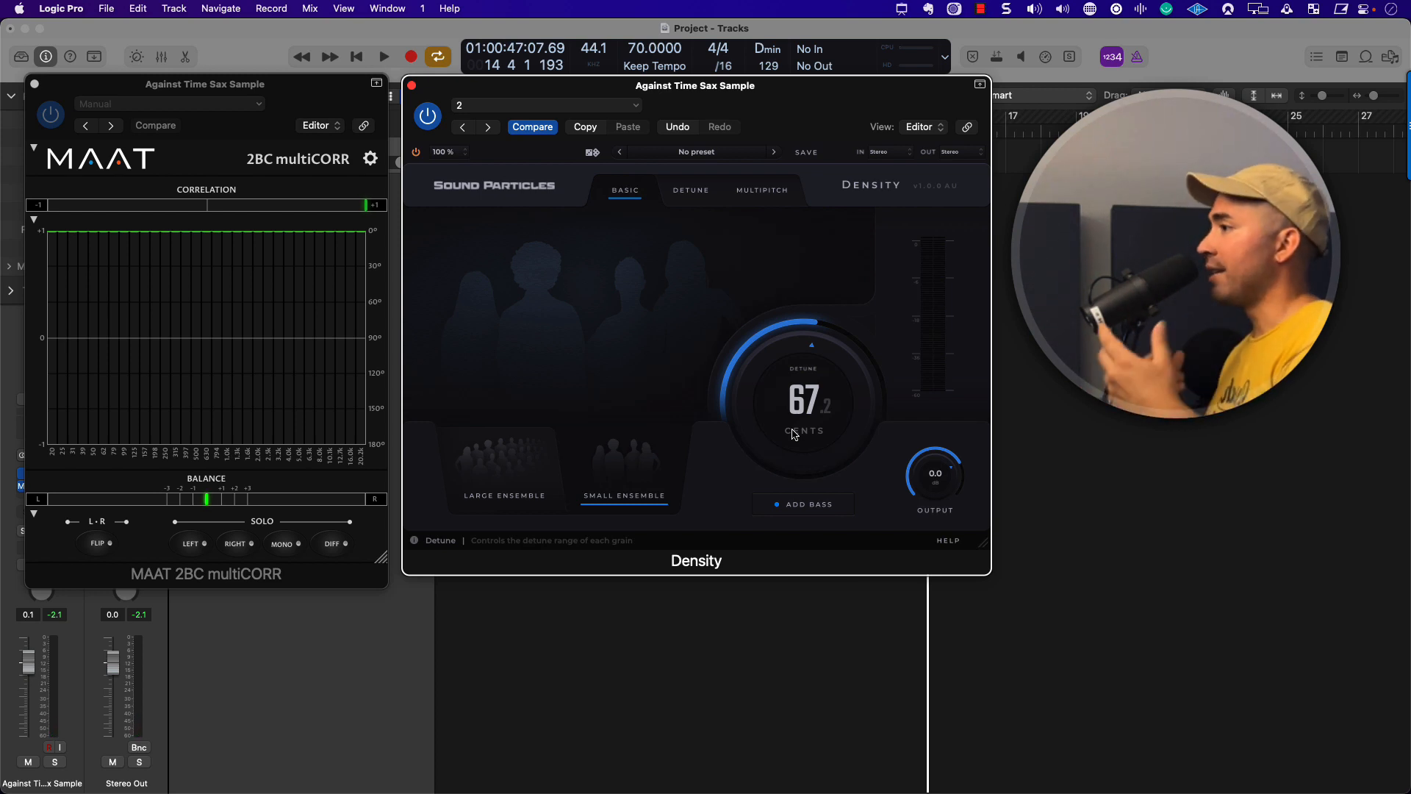
# Step: Switch Density to Detune mode and audition the sax sample through its multi-voice settings
pyautogui.click(695, 190)
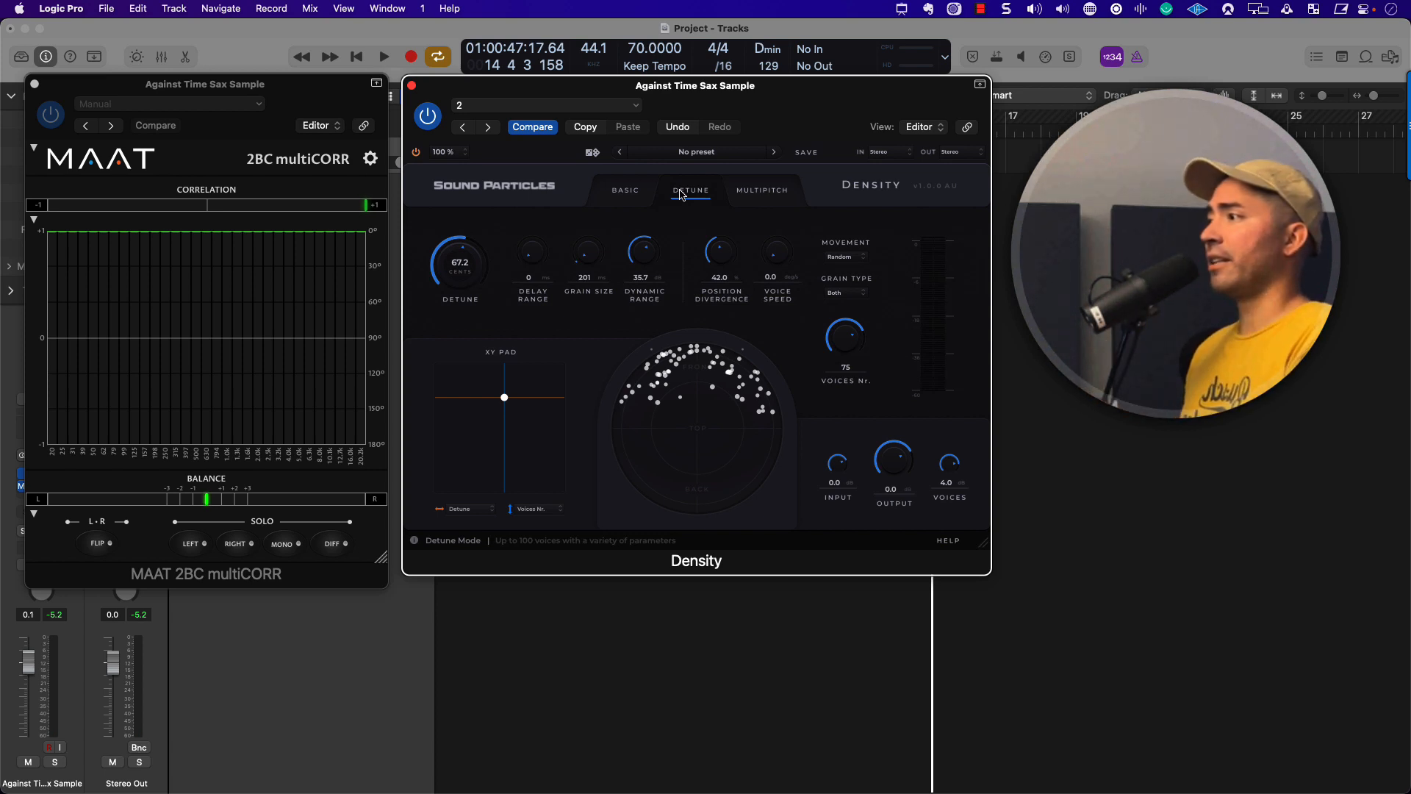
pyautogui.press('space')
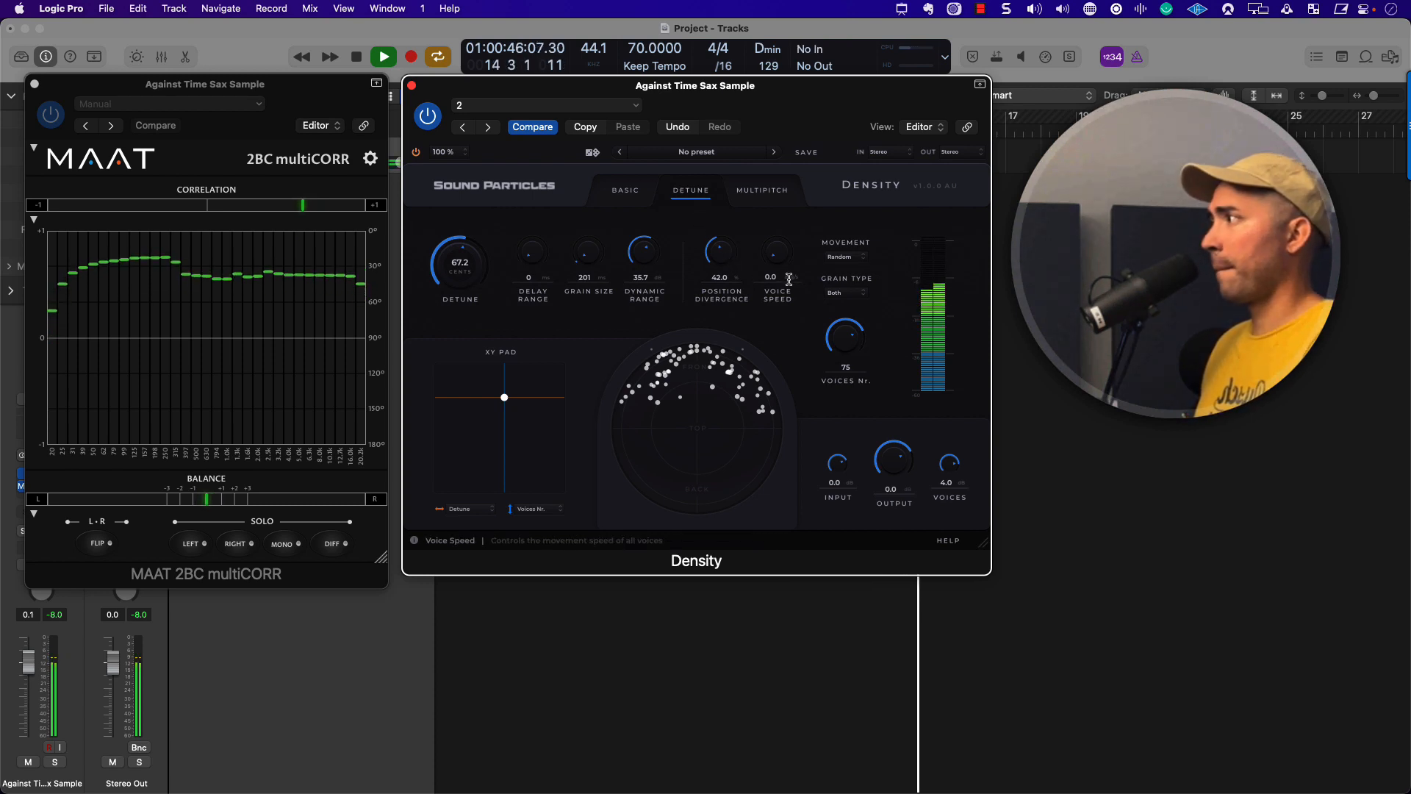
pyautogui.press('space')
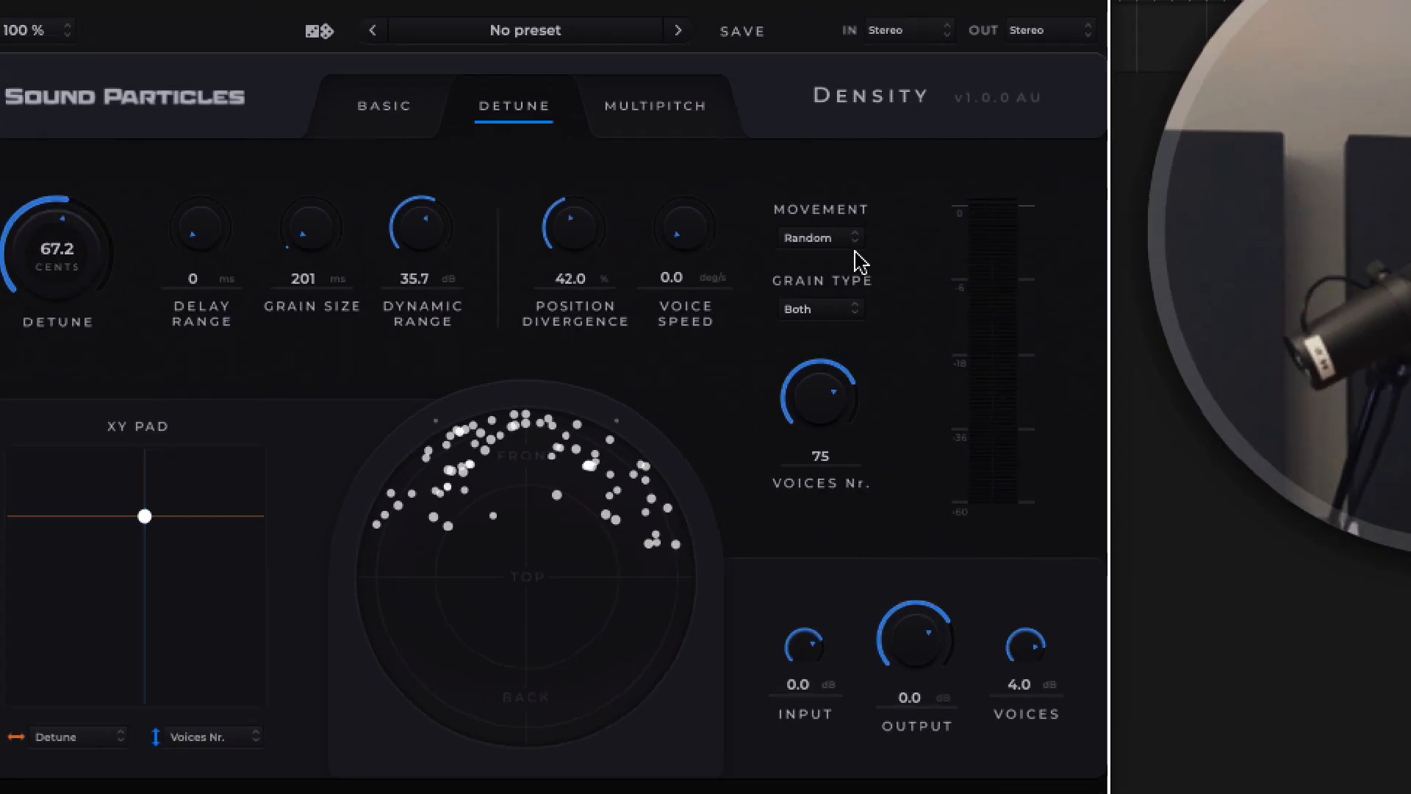
# Step: Set the voice movement to Counter-Clockwise and raise Voice Speed to 24.3 deg/s while playing the sample
pyautogui.click(841, 236)
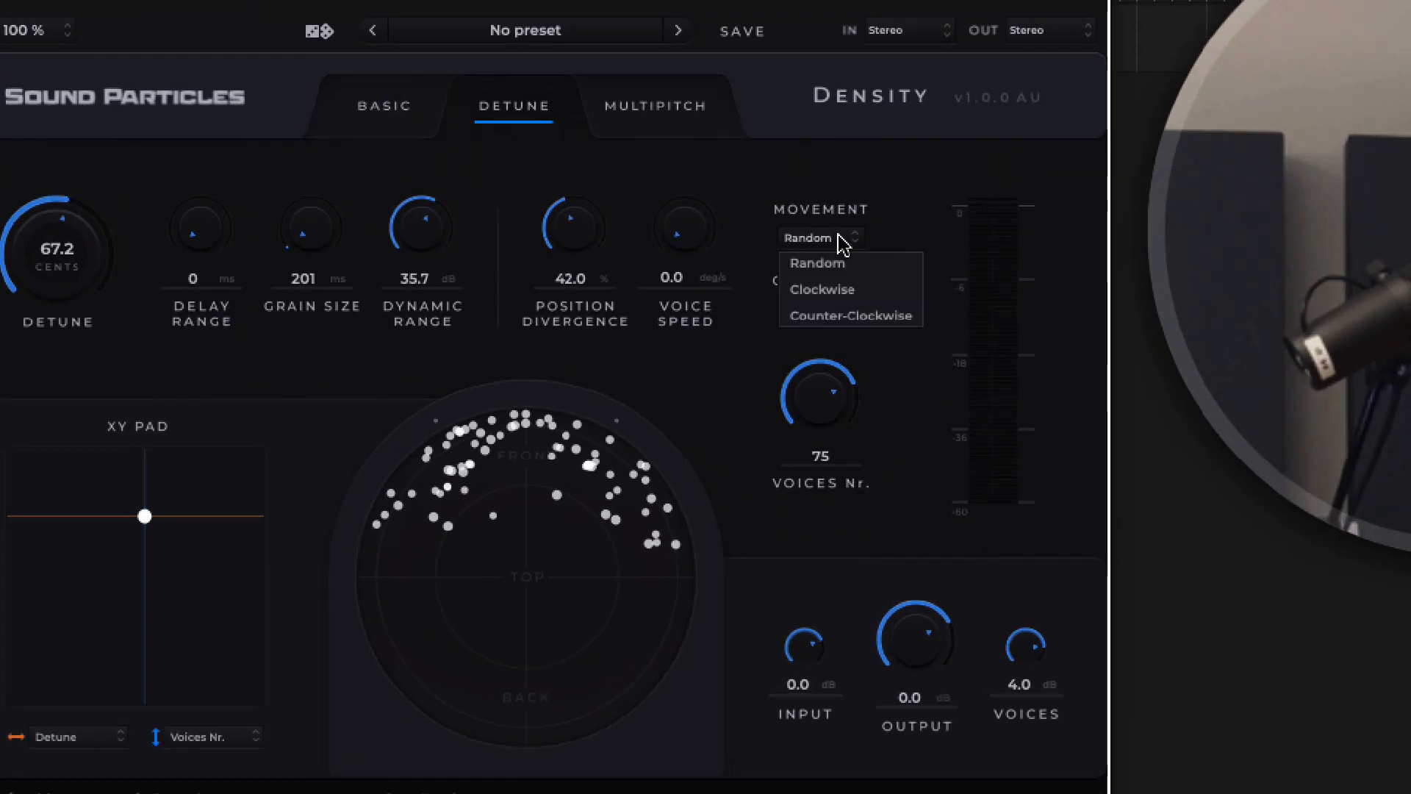
pyautogui.click(855, 318)
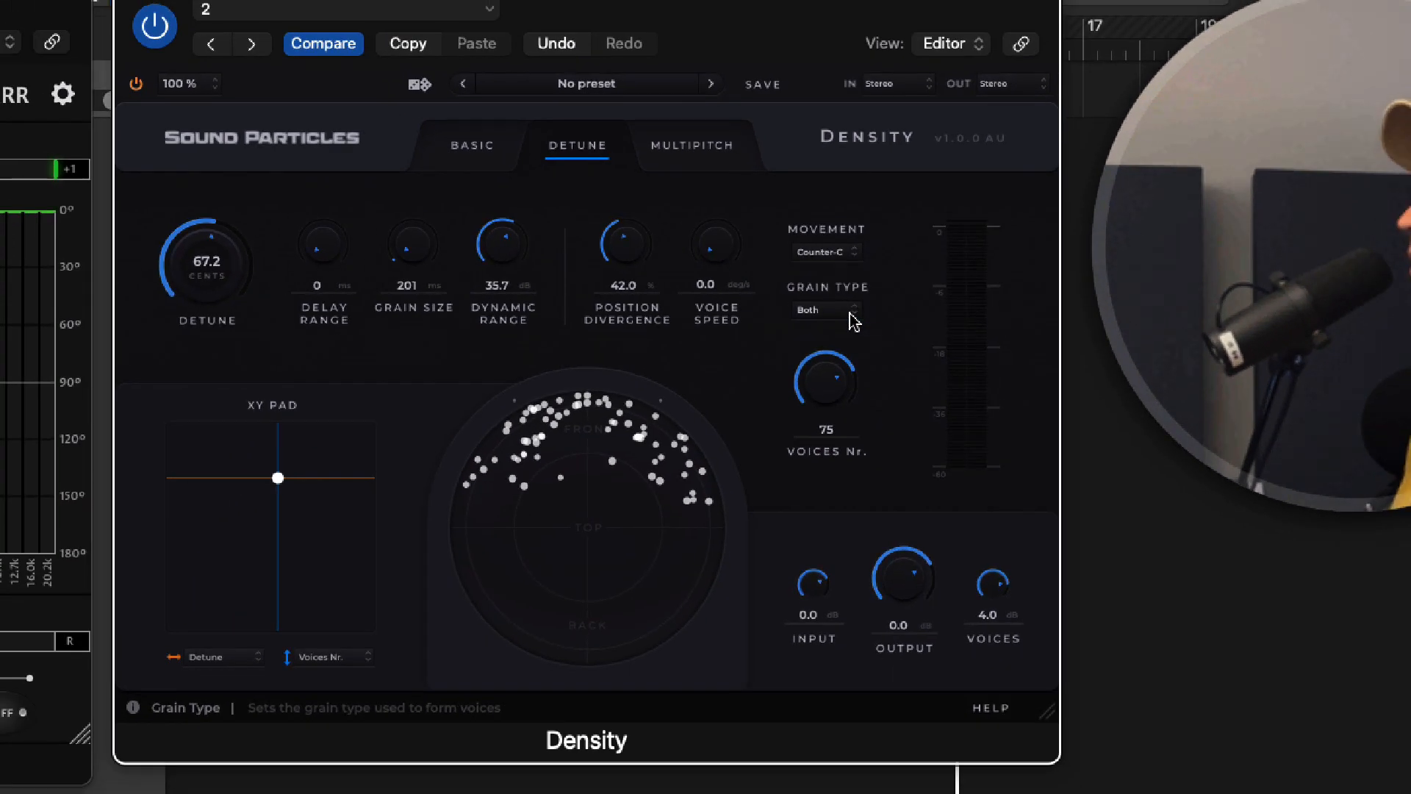
pyautogui.press('space')
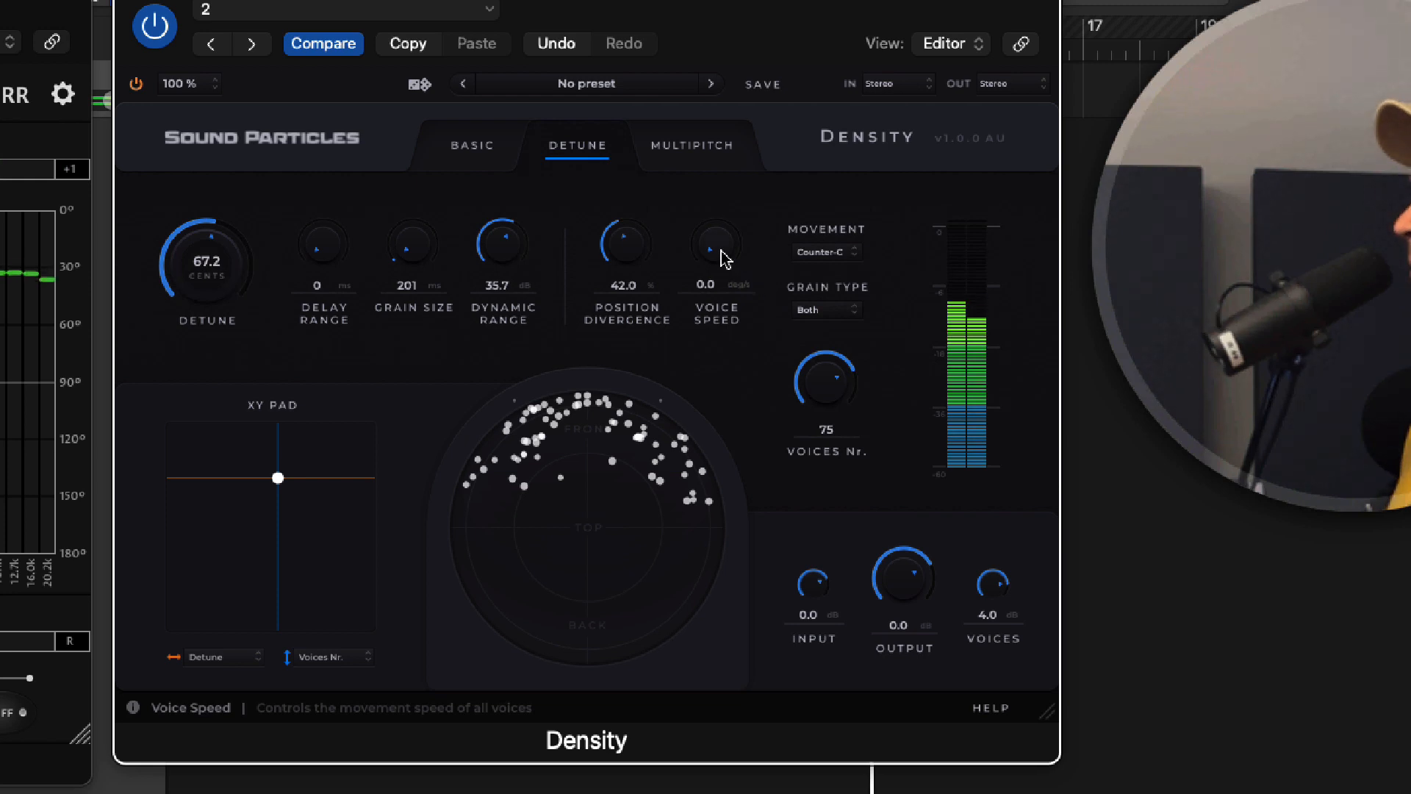
pyautogui.moveTo(720, 252); pyautogui.dragTo(723, 225)
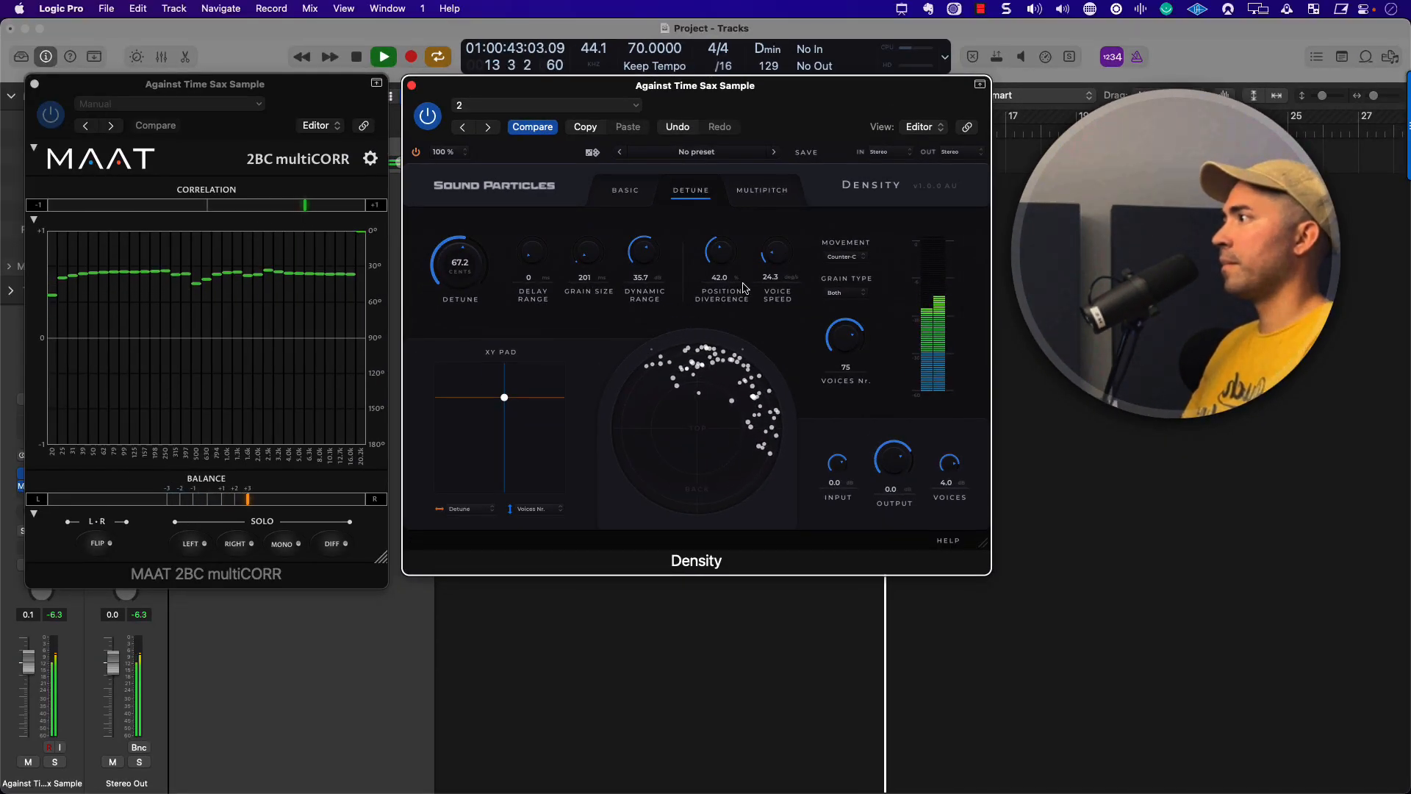
pyautogui.press('space')
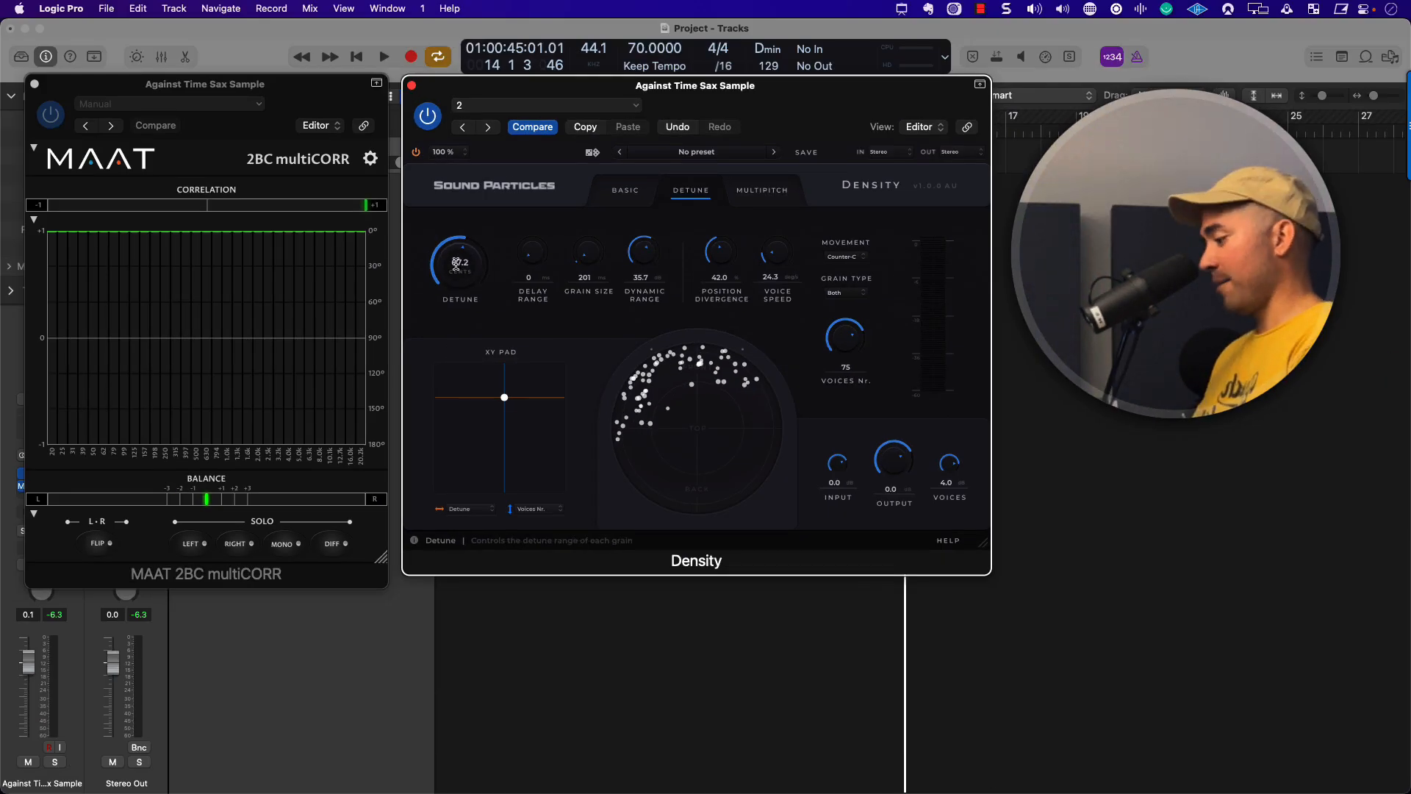
# Step: Draw a freehand annotation line from the Detune knob to the Voices Nr. knob, and clear it
pyautogui.hotkey('ctrl', 'alt', 'a')
pyautogui.moveTo(507, 277); pyautogui.dragTo(814, 340)
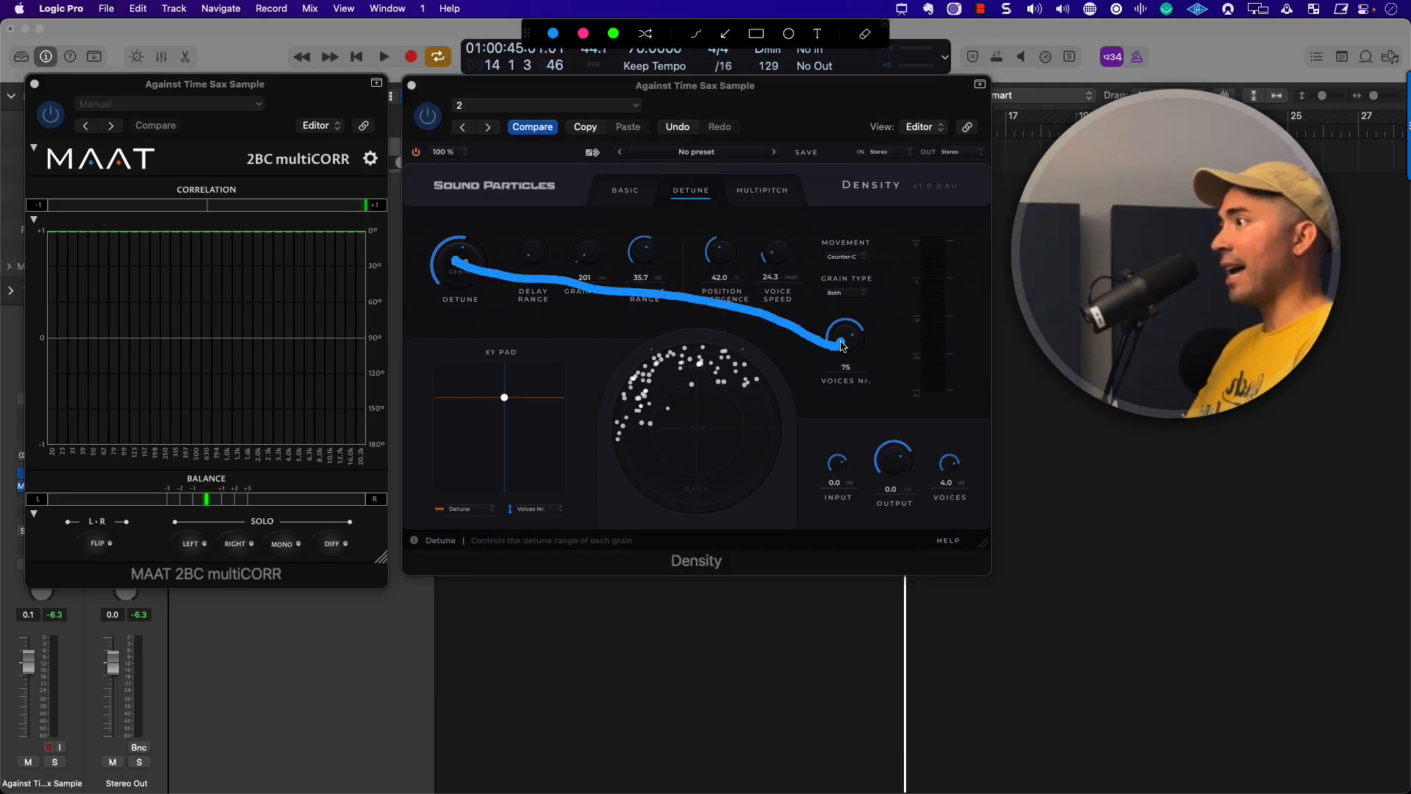
pyautogui.hotkey('ctrl', 'alt', 'a')
# Step: Use the XY pad to set Detune to 91.8 cents and Voices Nr. to 77, with Delay Range 88 ms and Grain Size 254 ms
pyautogui.moveTo(504, 396)
pyautogui.mouseDown()
pyautogui.moveTo(463, 488)
pyautogui.moveTo(534, 395)
pyautogui.mouseUp()
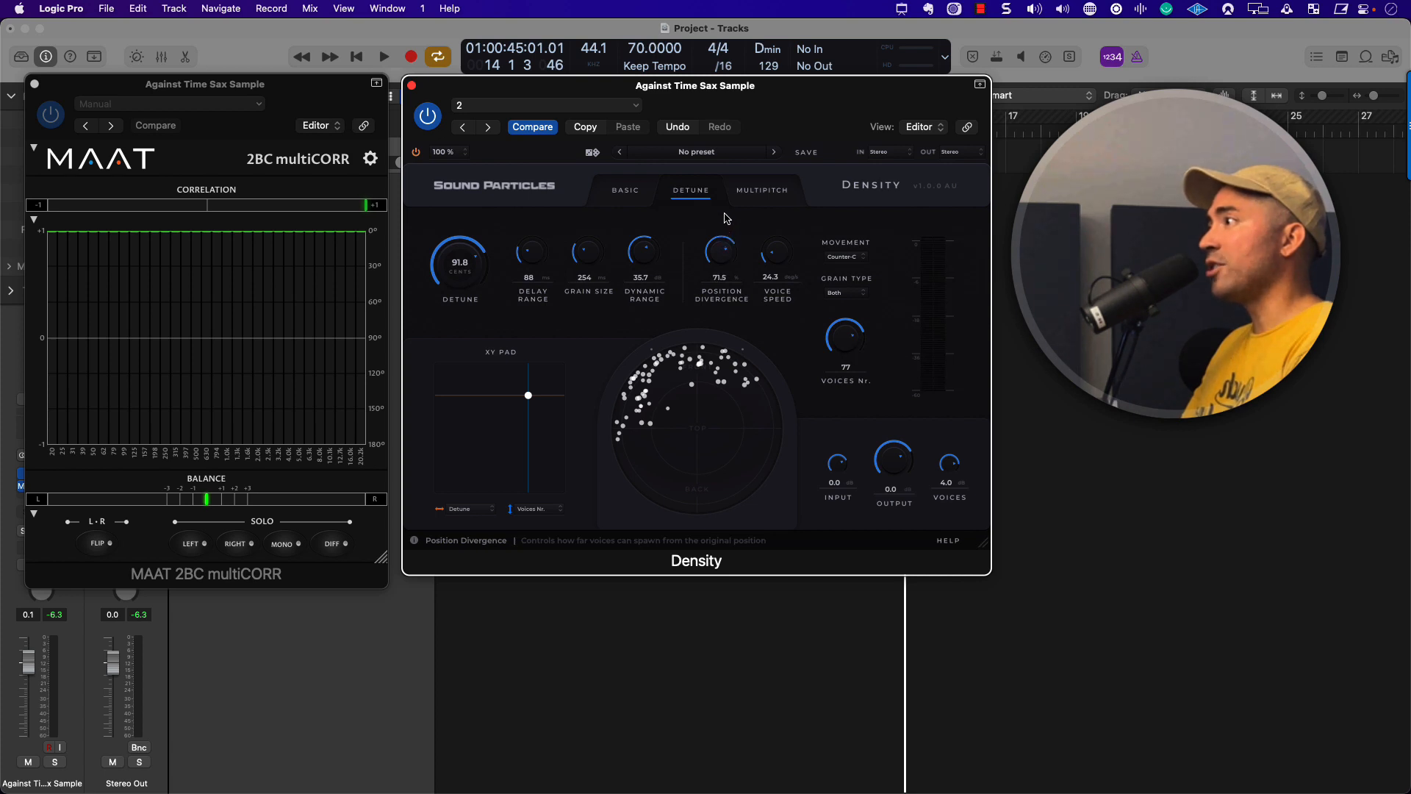
# Step: Set Position Divergence to 92.0% and Voice Speed to 626.9 deg/s while playing the sax sample
pyautogui.moveTo(726, 219); pyautogui.dragTo(728, 215)
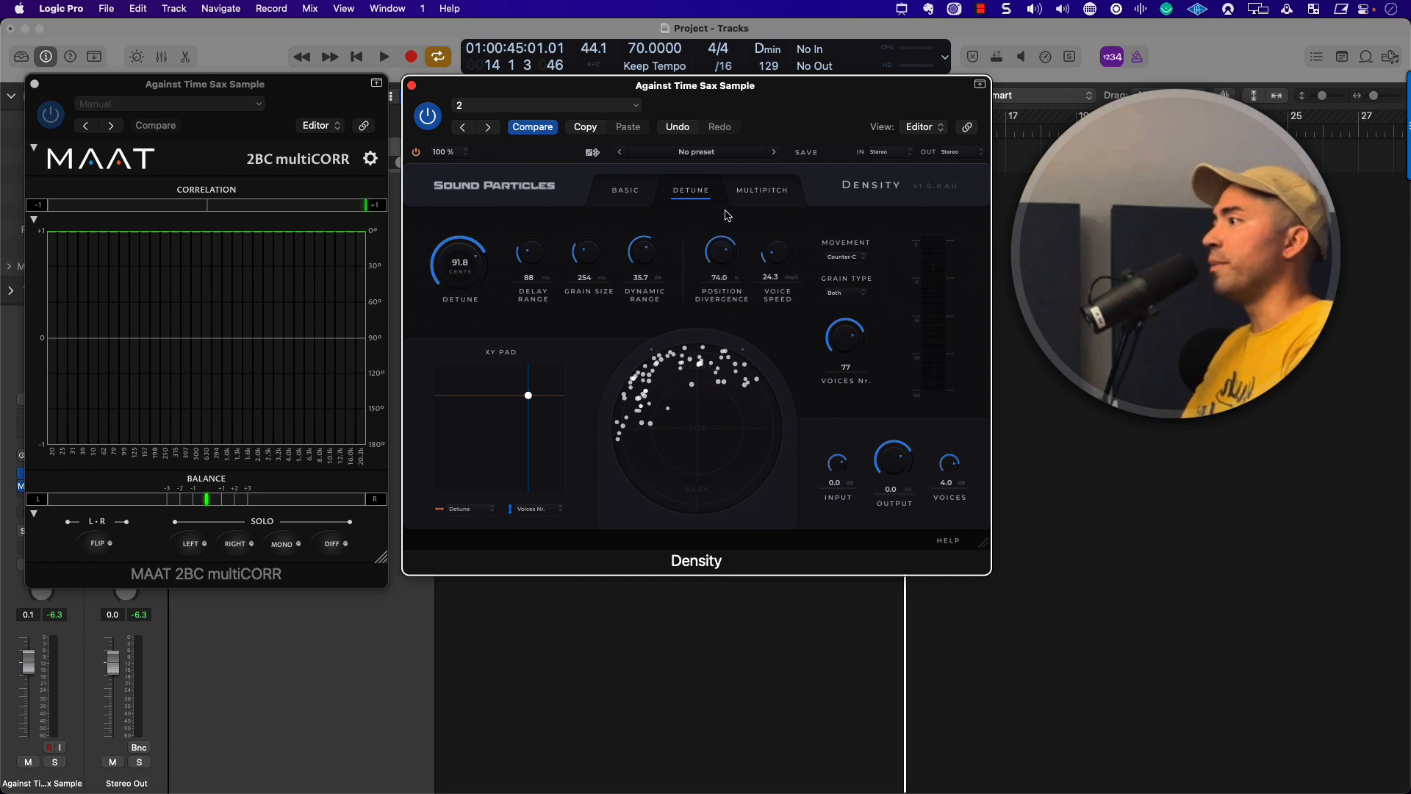
pyautogui.press('space')
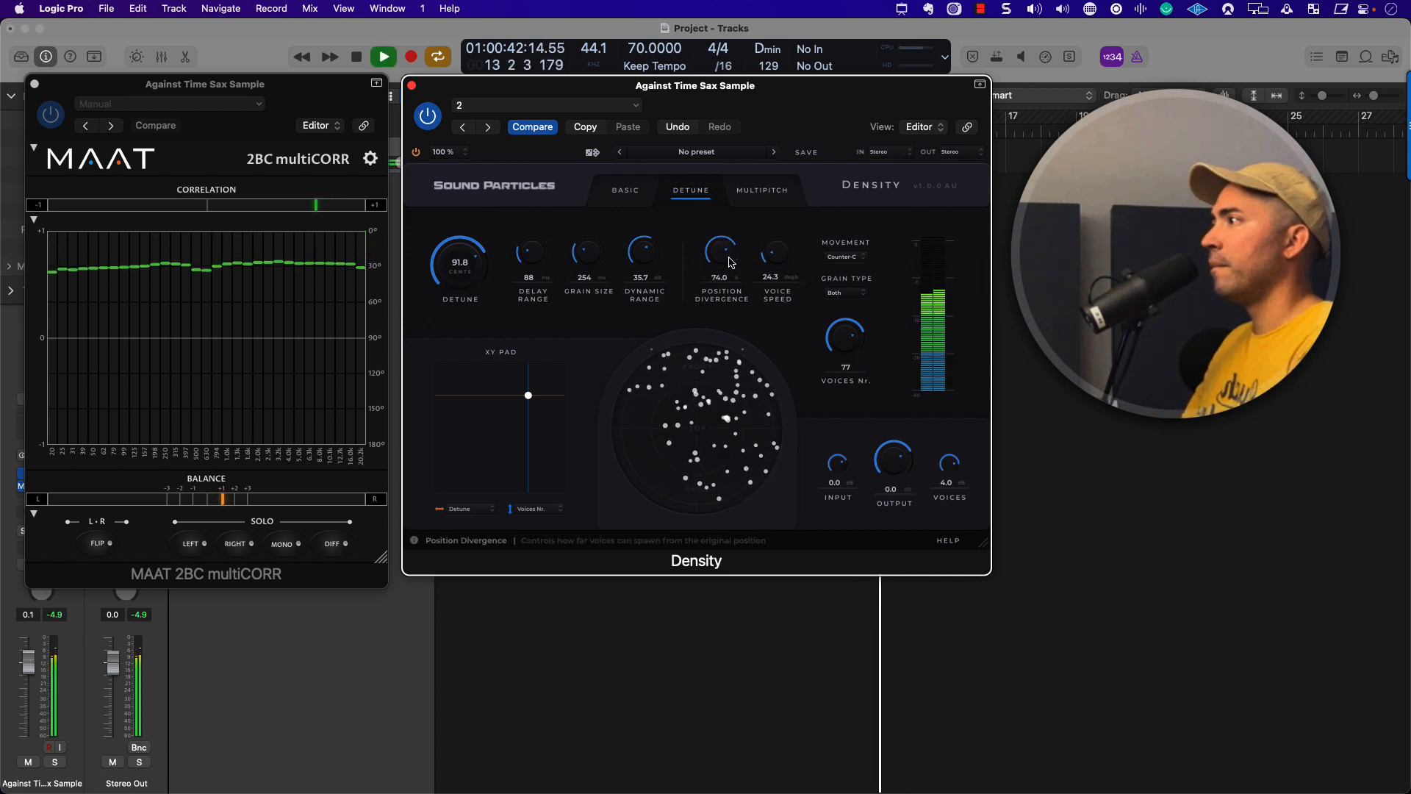
pyautogui.moveTo(727, 260); pyautogui.dragTo(730, 340)
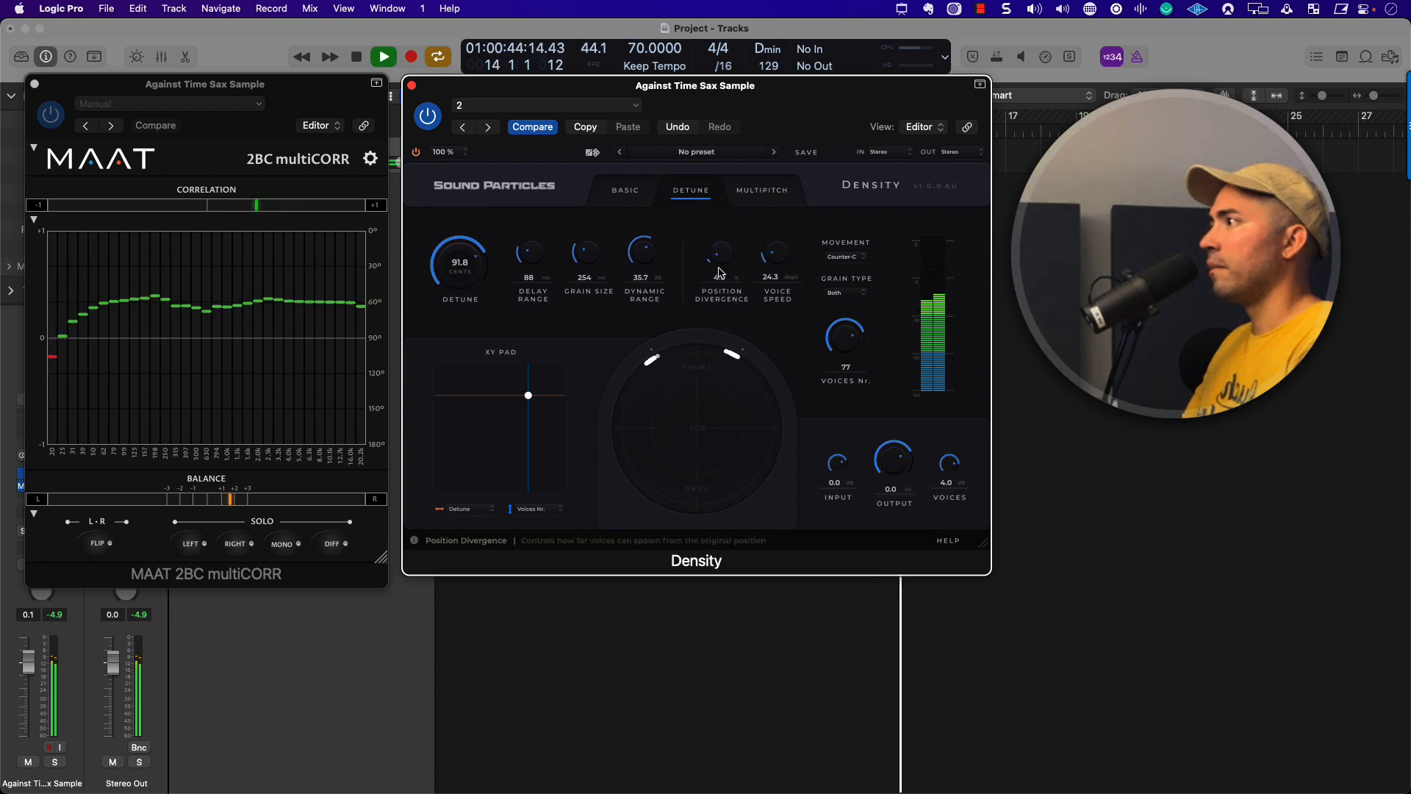
pyautogui.moveTo(726, 242); pyautogui.dragTo(734, 155)
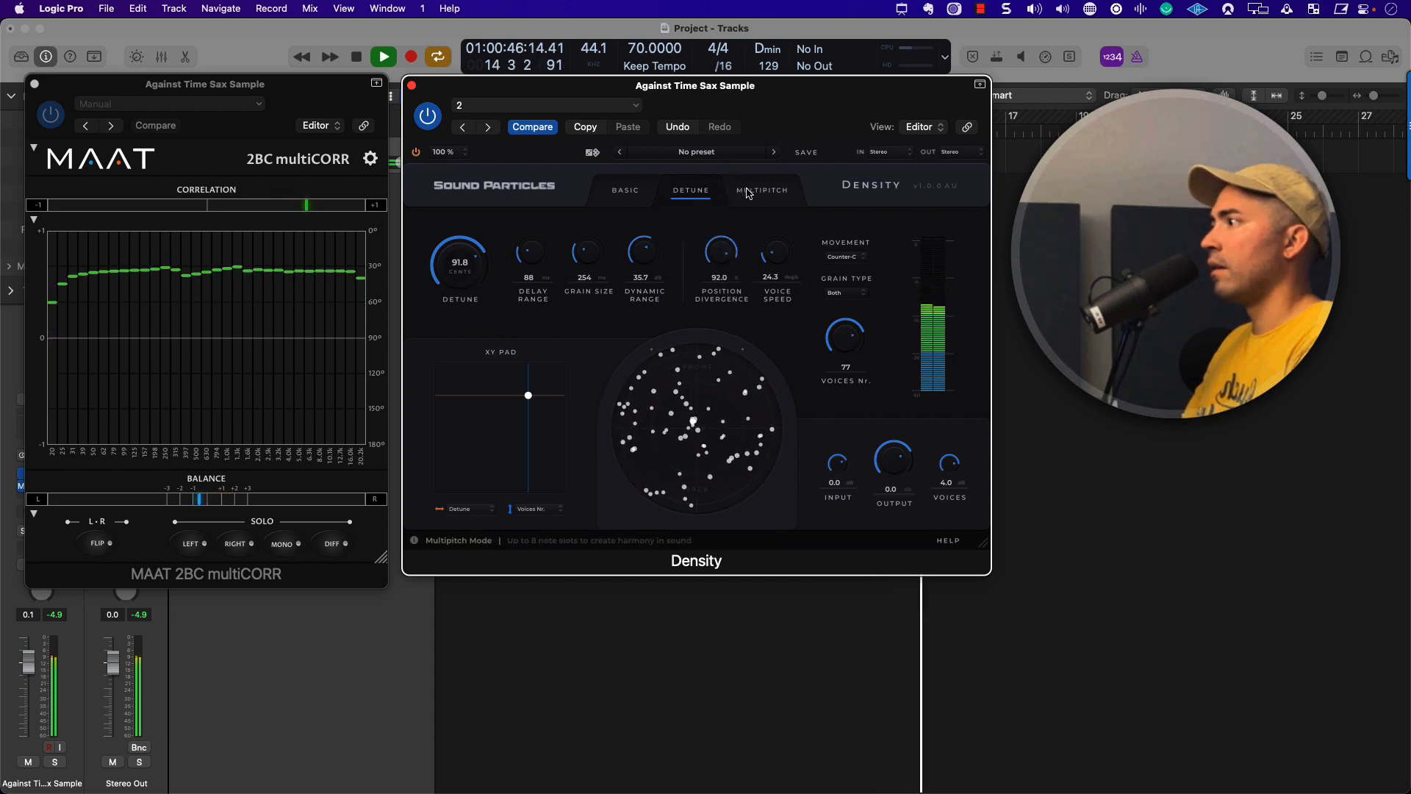
pyautogui.moveTo(778, 264); pyautogui.dragTo(787, 181)
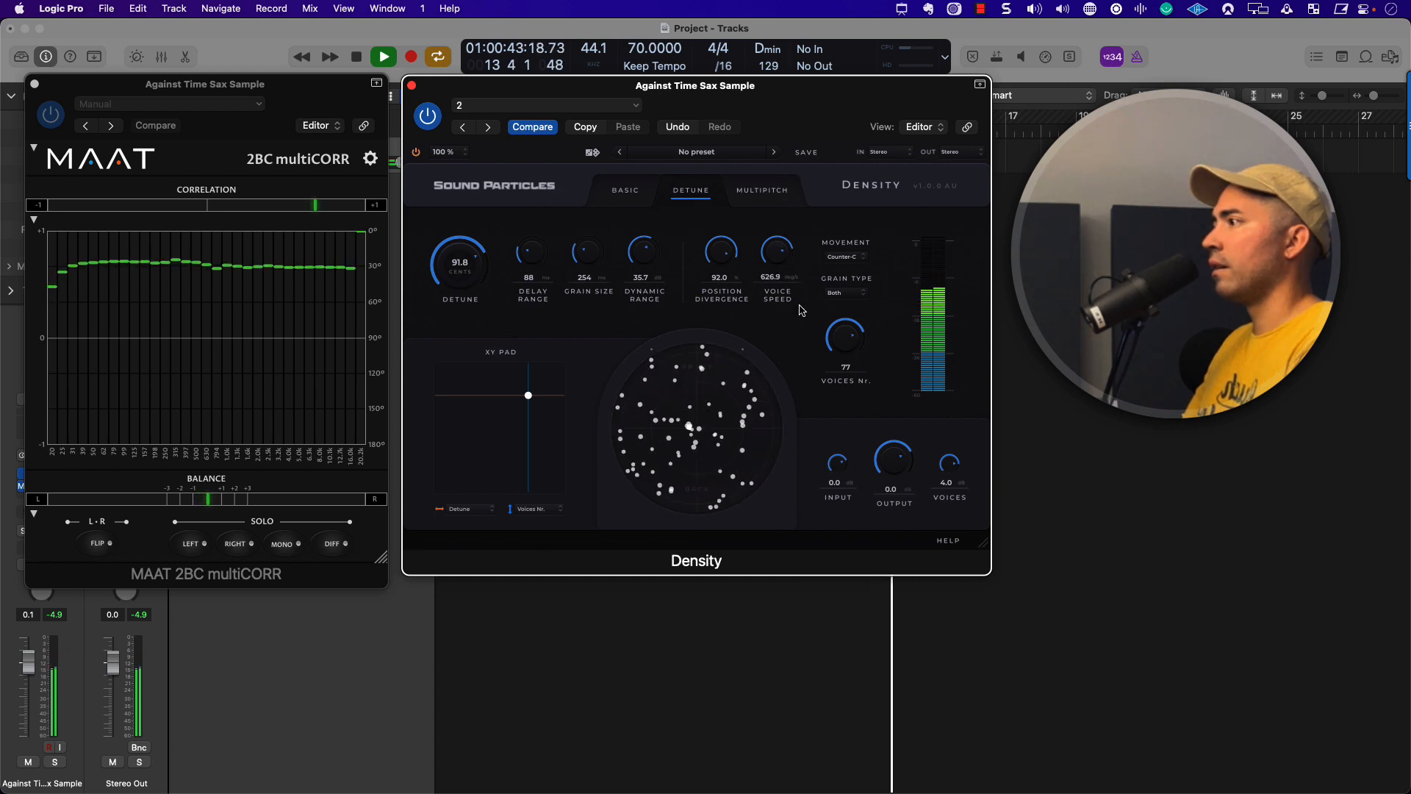
pyautogui.press('space')
# Step: Play the sax sample with Density's smooth bypass engaged, and again with the effect active, to compare them
pyautogui.press('v')
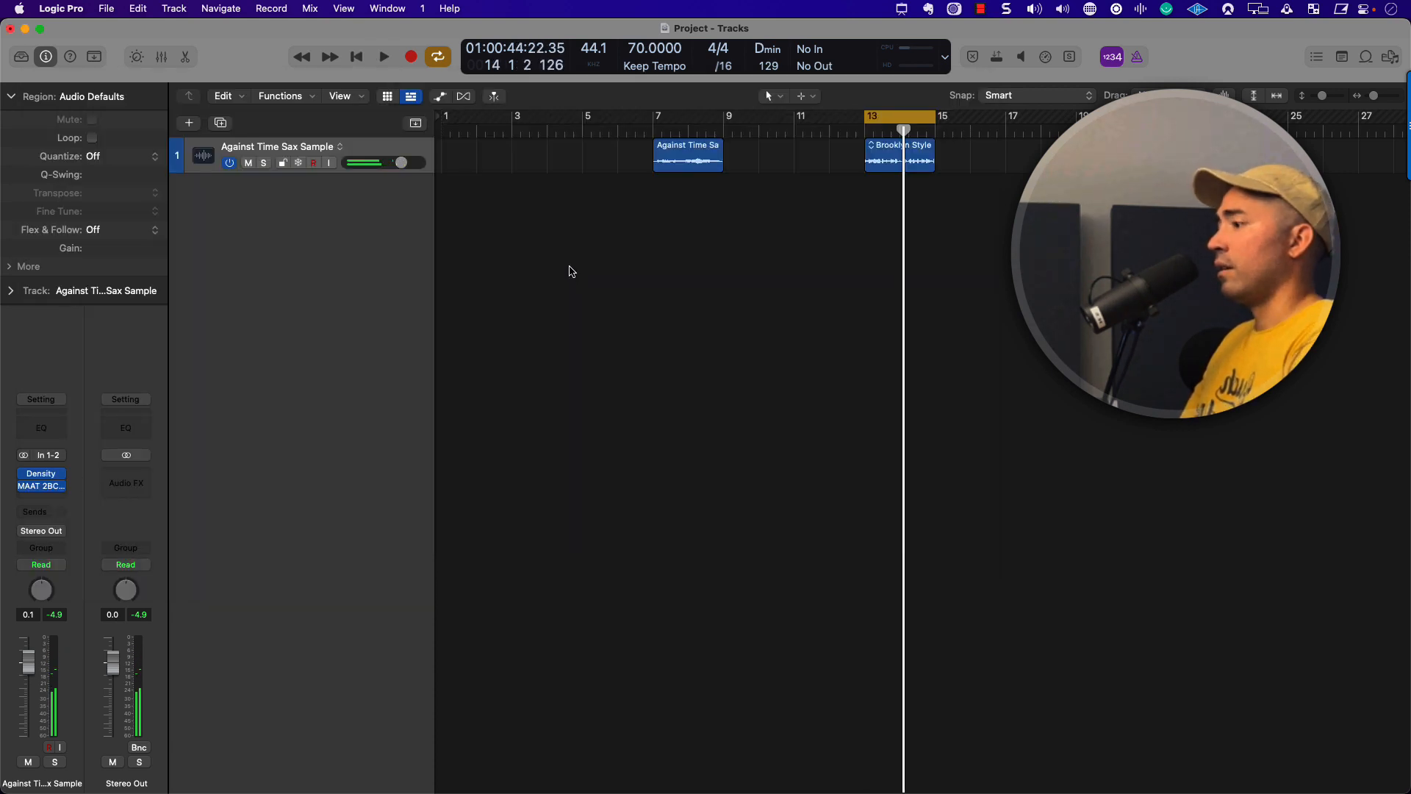
pyautogui.press('v')
pyautogui.click(420, 157)
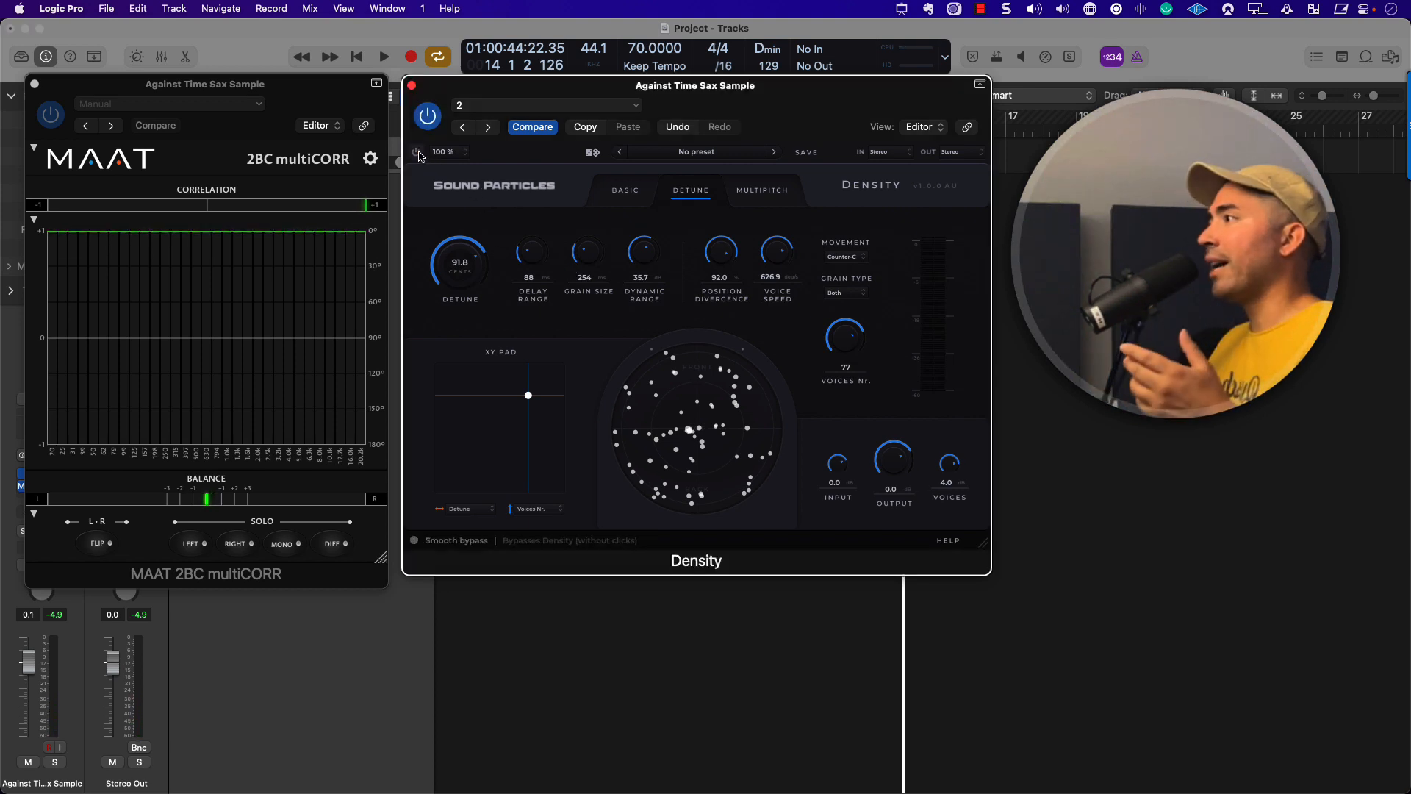
pyautogui.press('space')
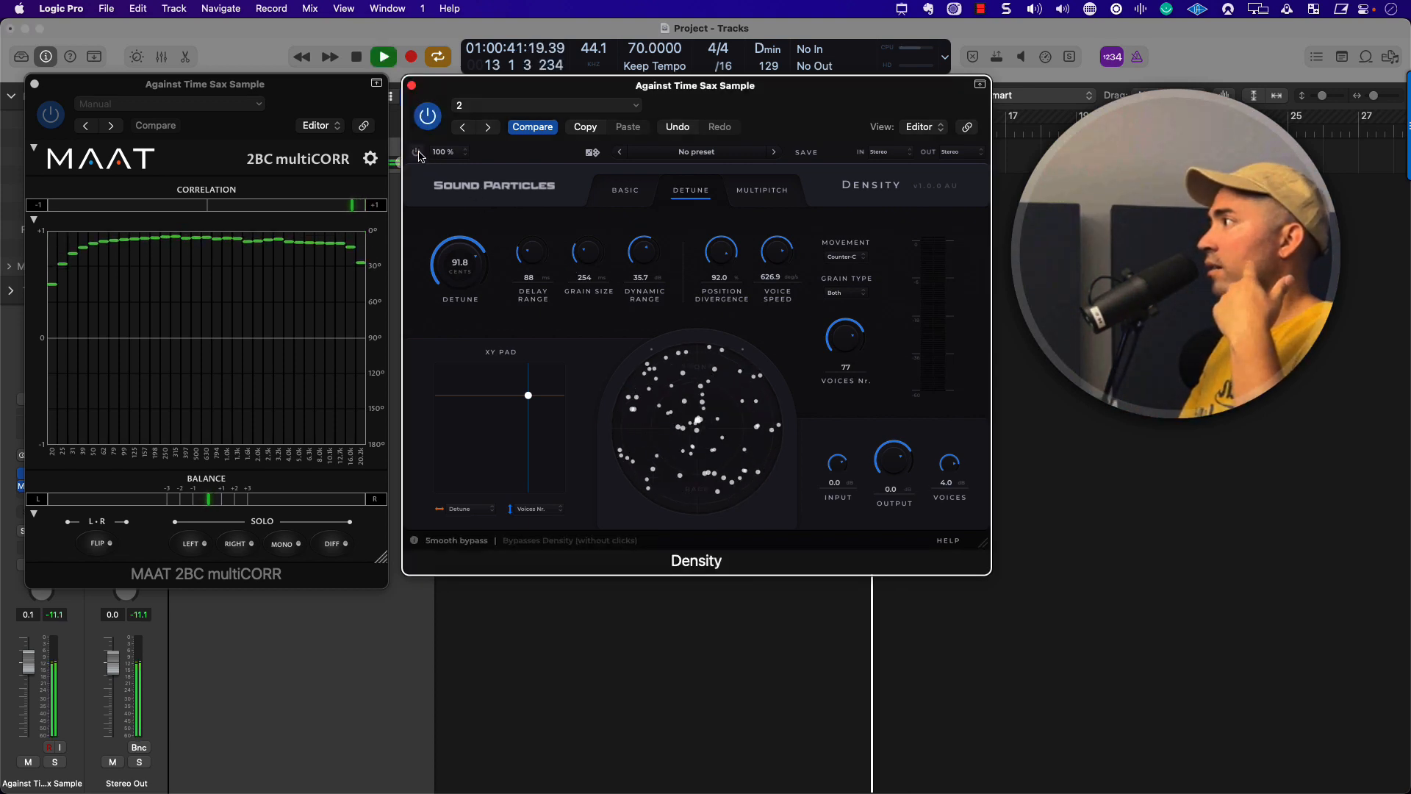
pyautogui.press('space')
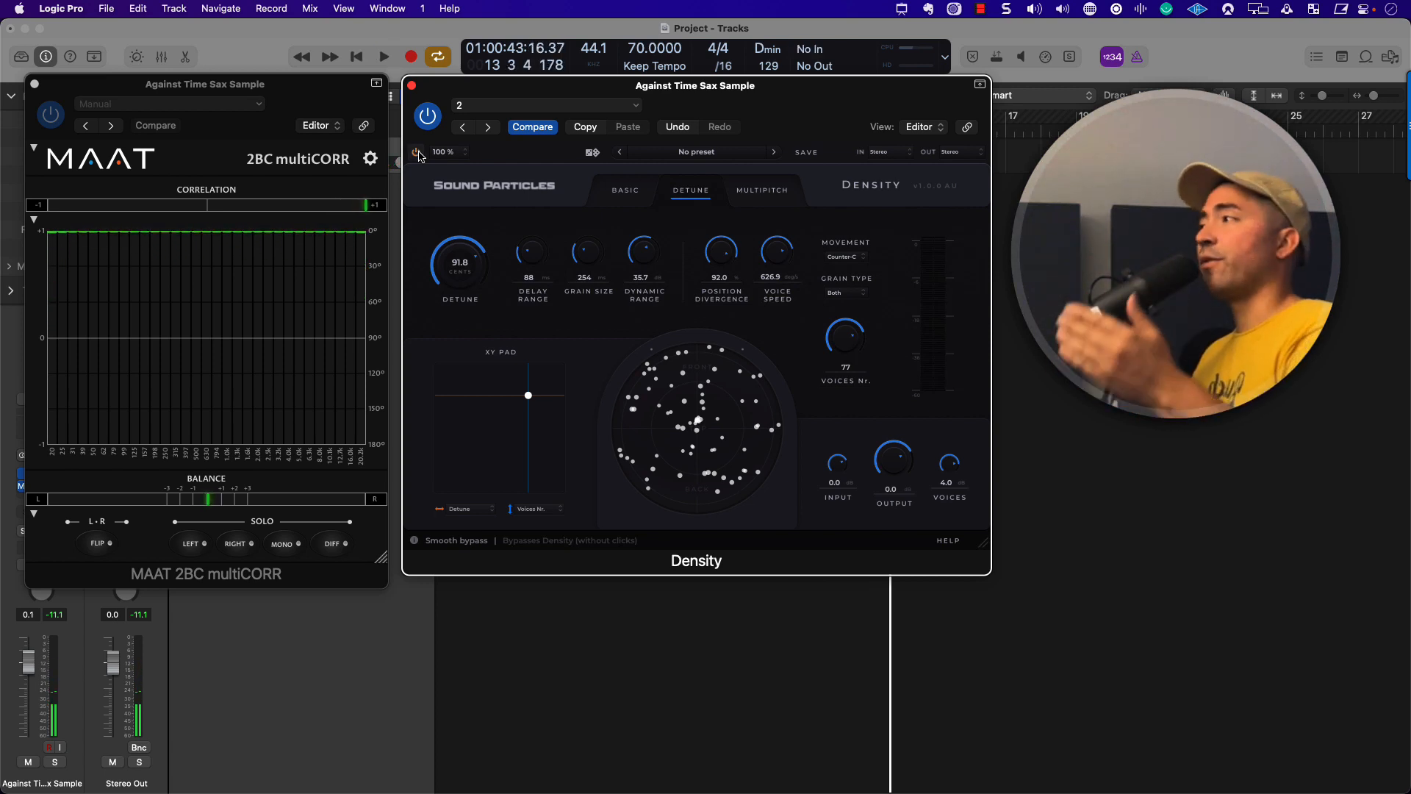
pyautogui.press('space')
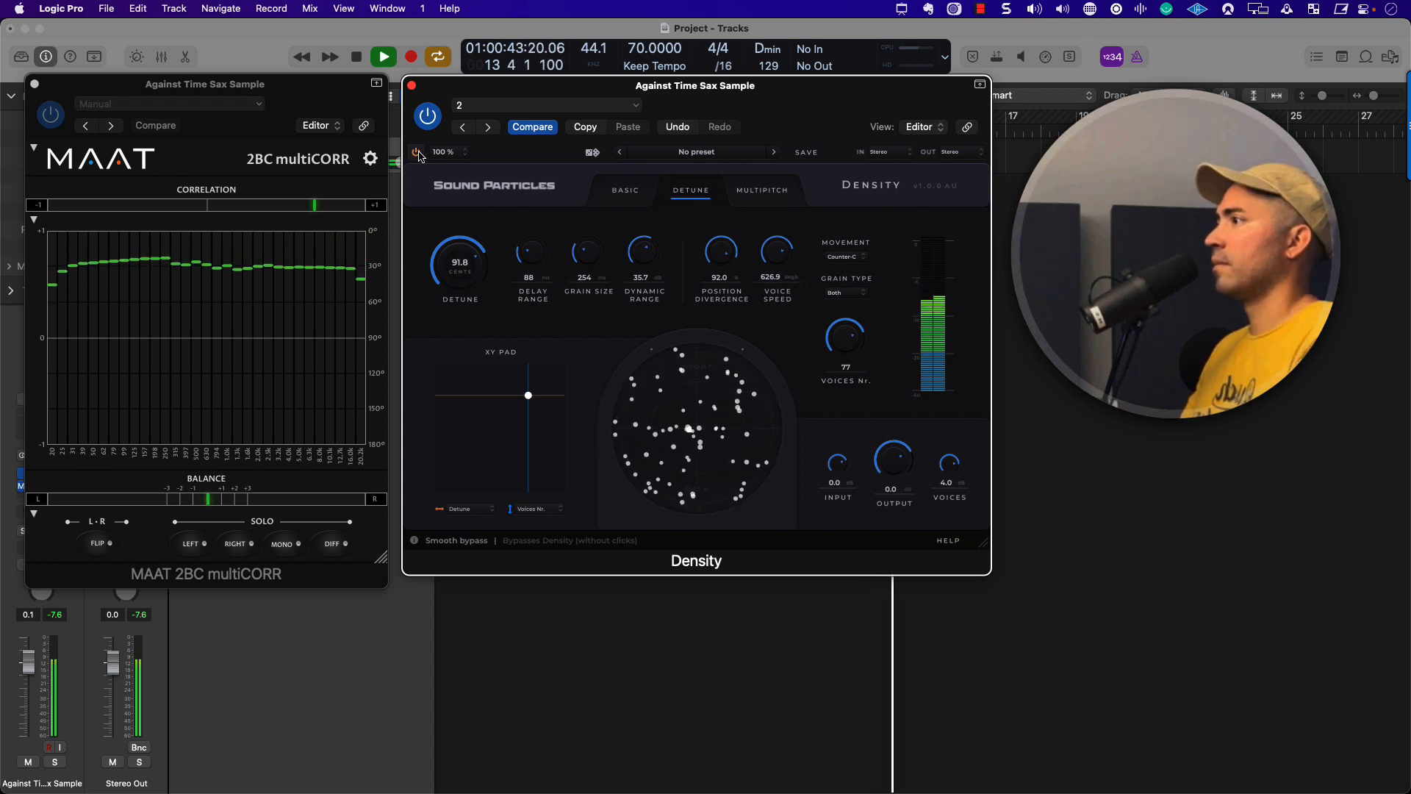
pyautogui.press('space')
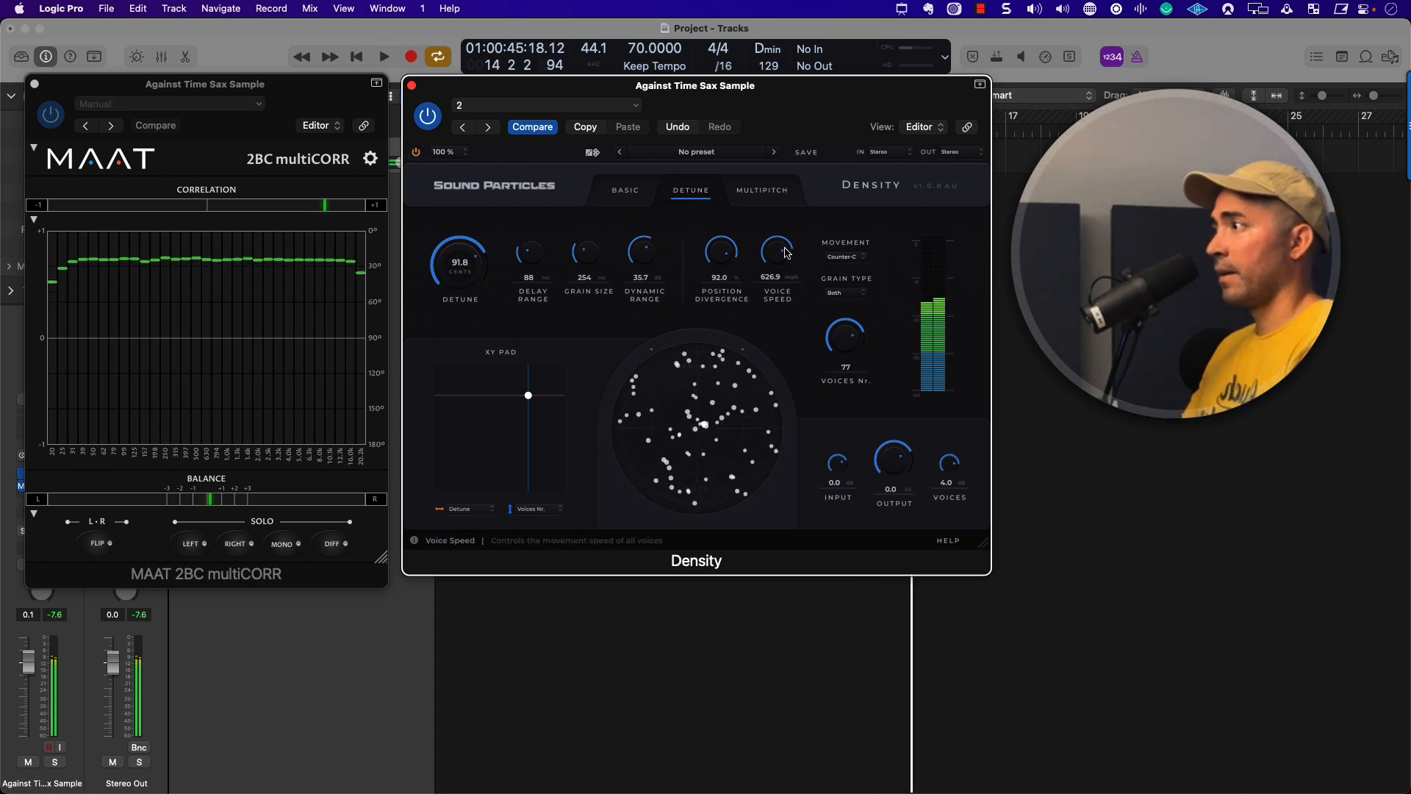
# Step: Audition the sax sample with Grain Type set to Reverse, and again with it set back to Both
pyautogui.click(844, 292)
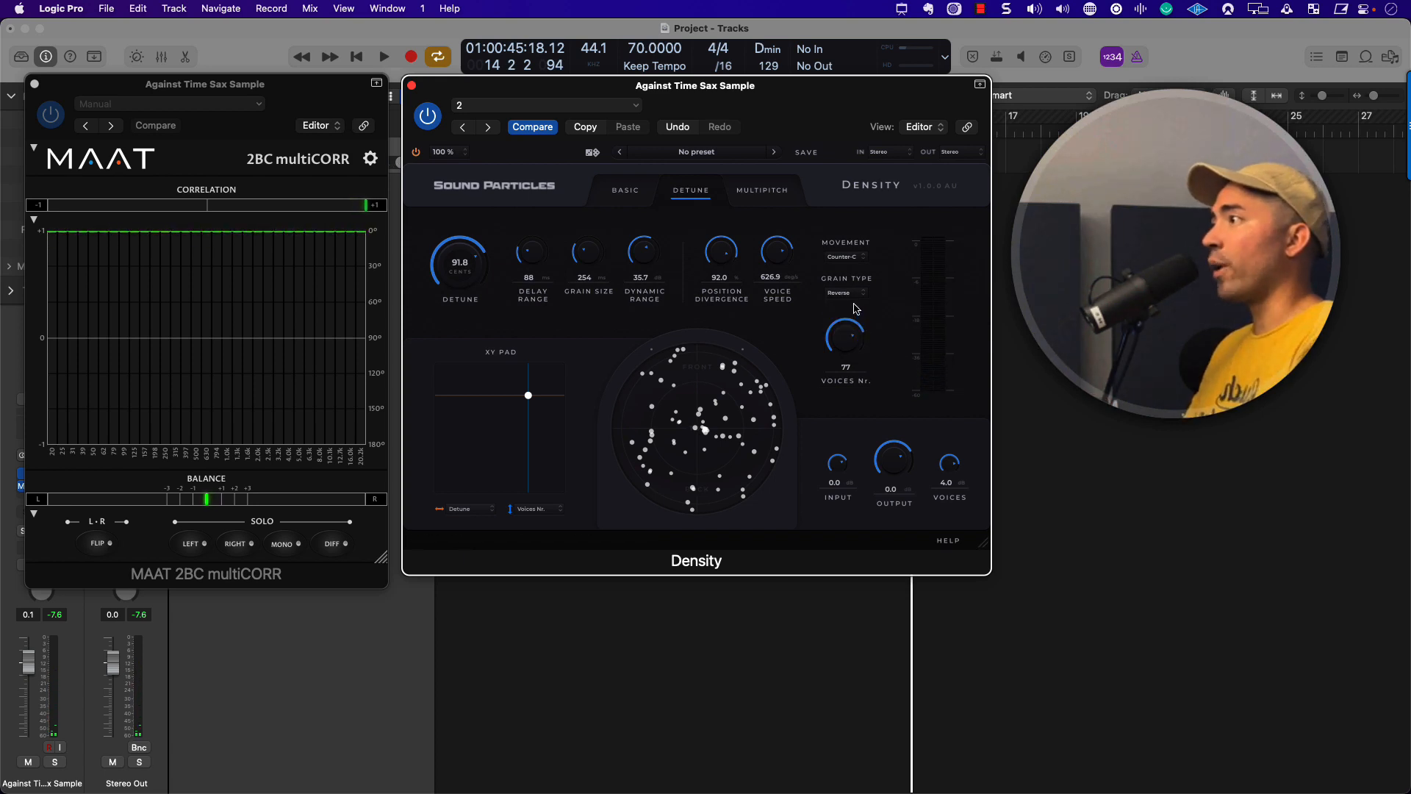
pyautogui.press('space')
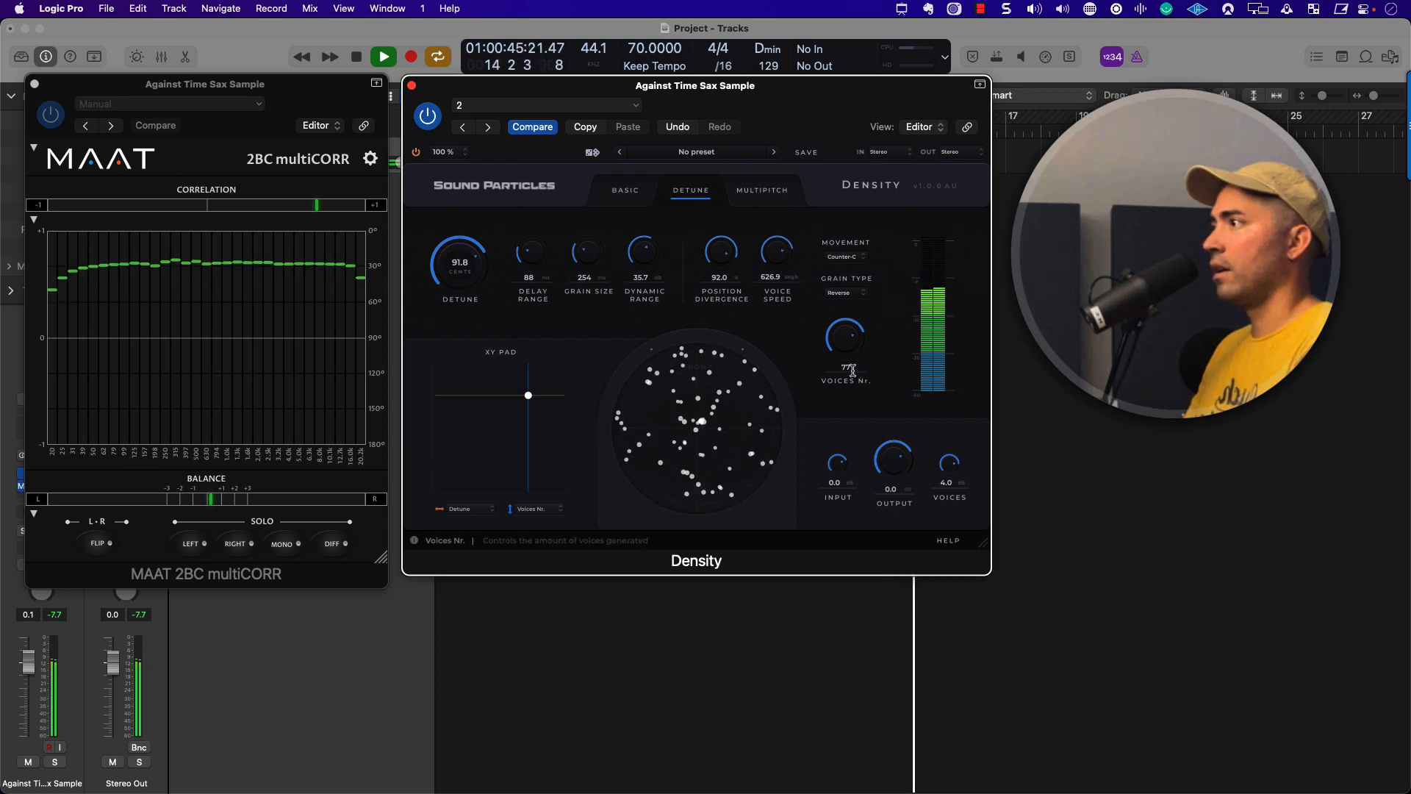
pyautogui.press('space')
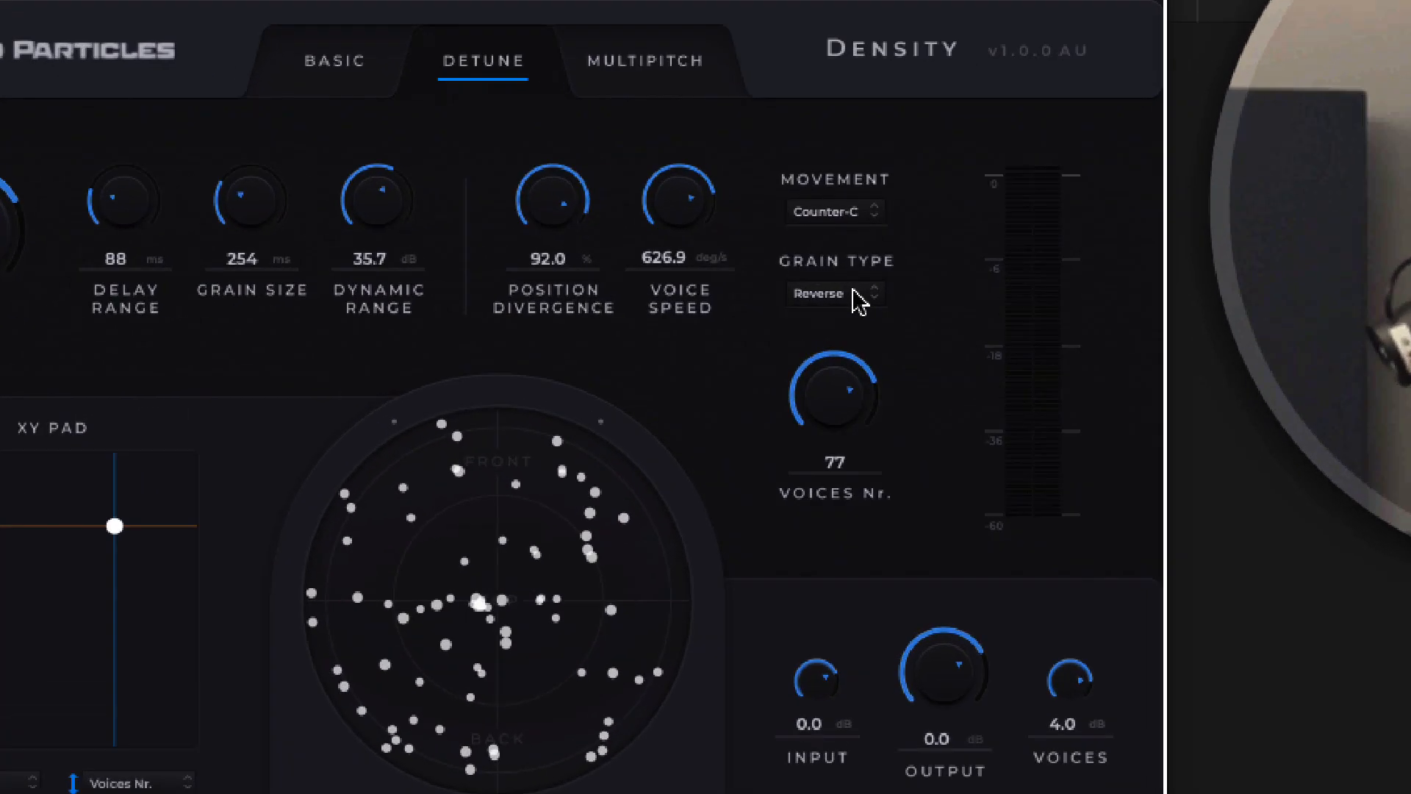
pyautogui.click(854, 295)
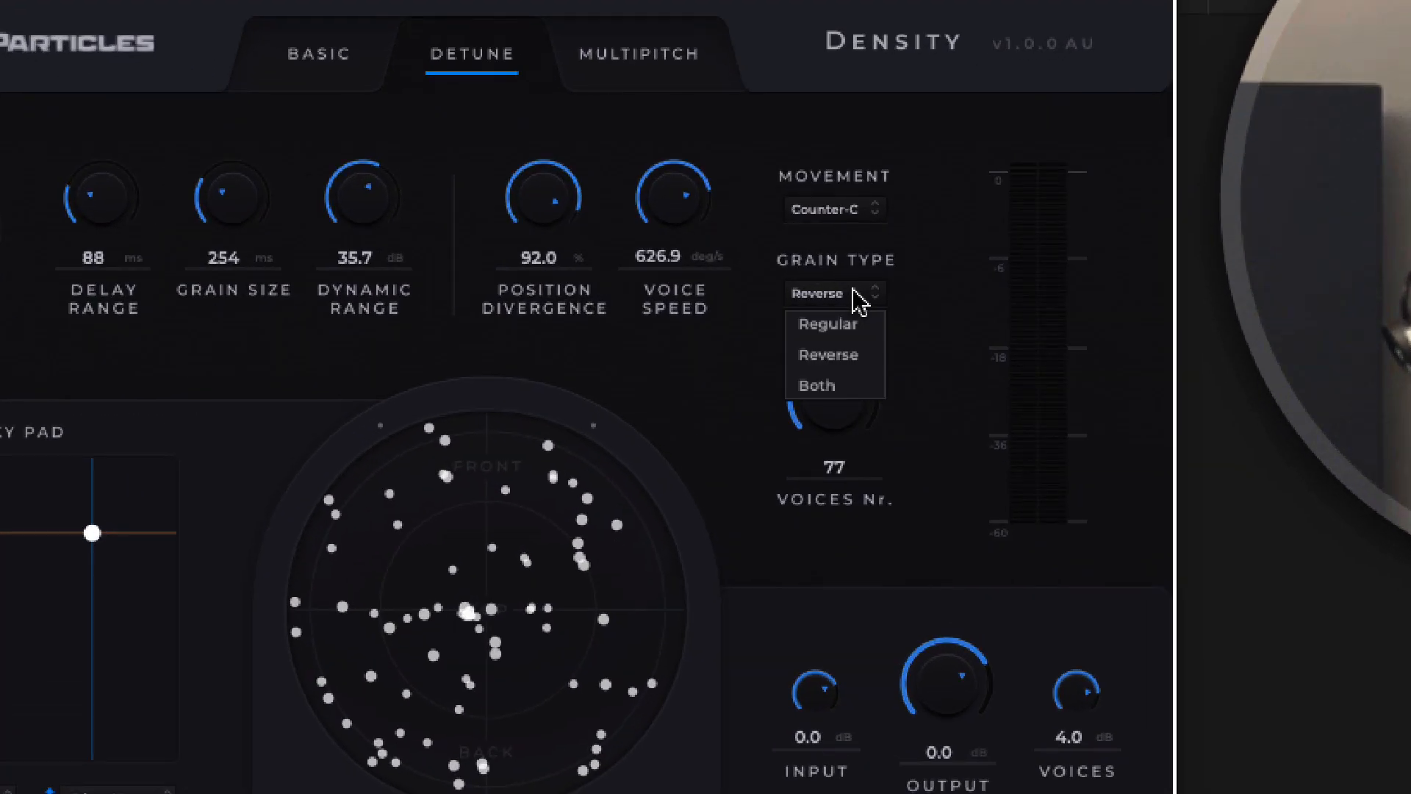
pyautogui.click(855, 380)
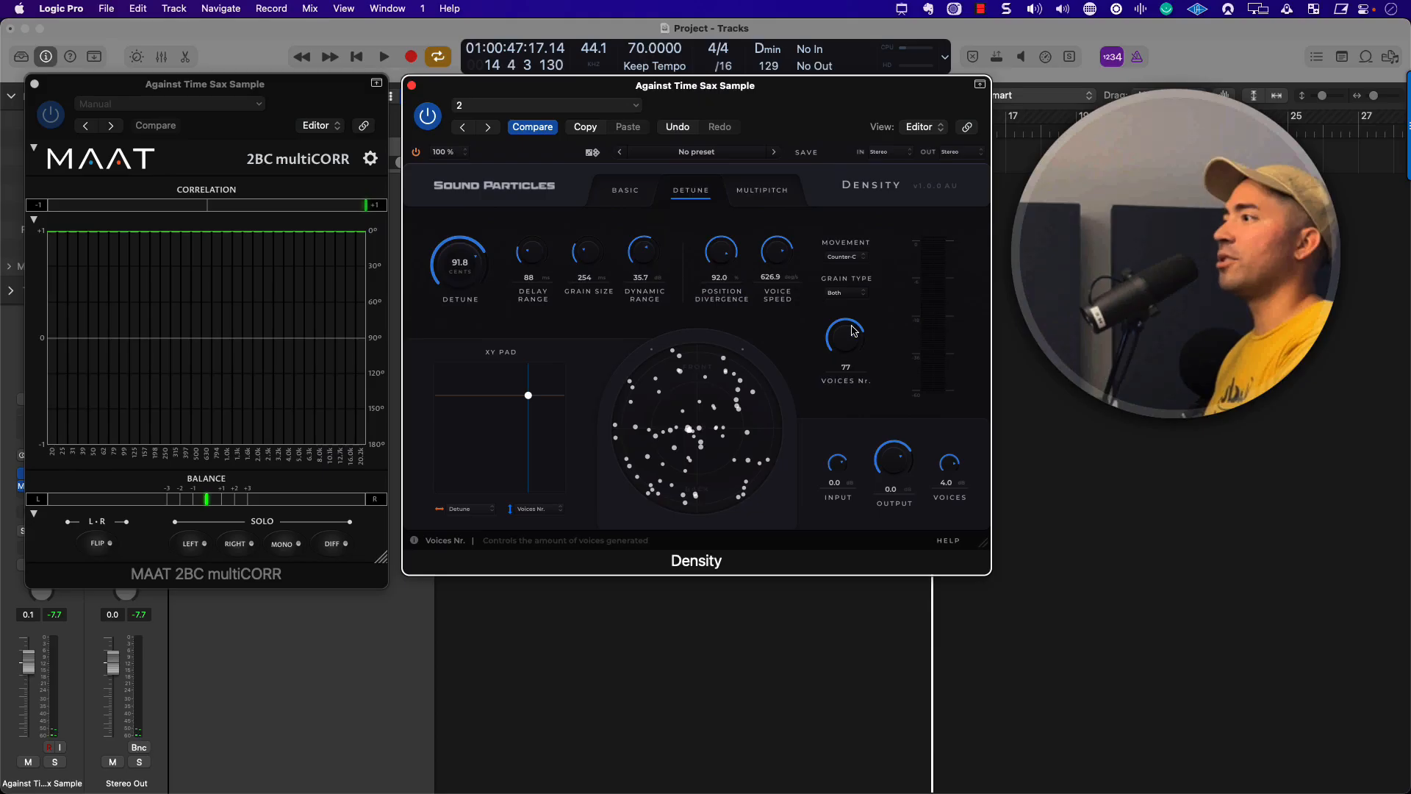
pyautogui.press('space')
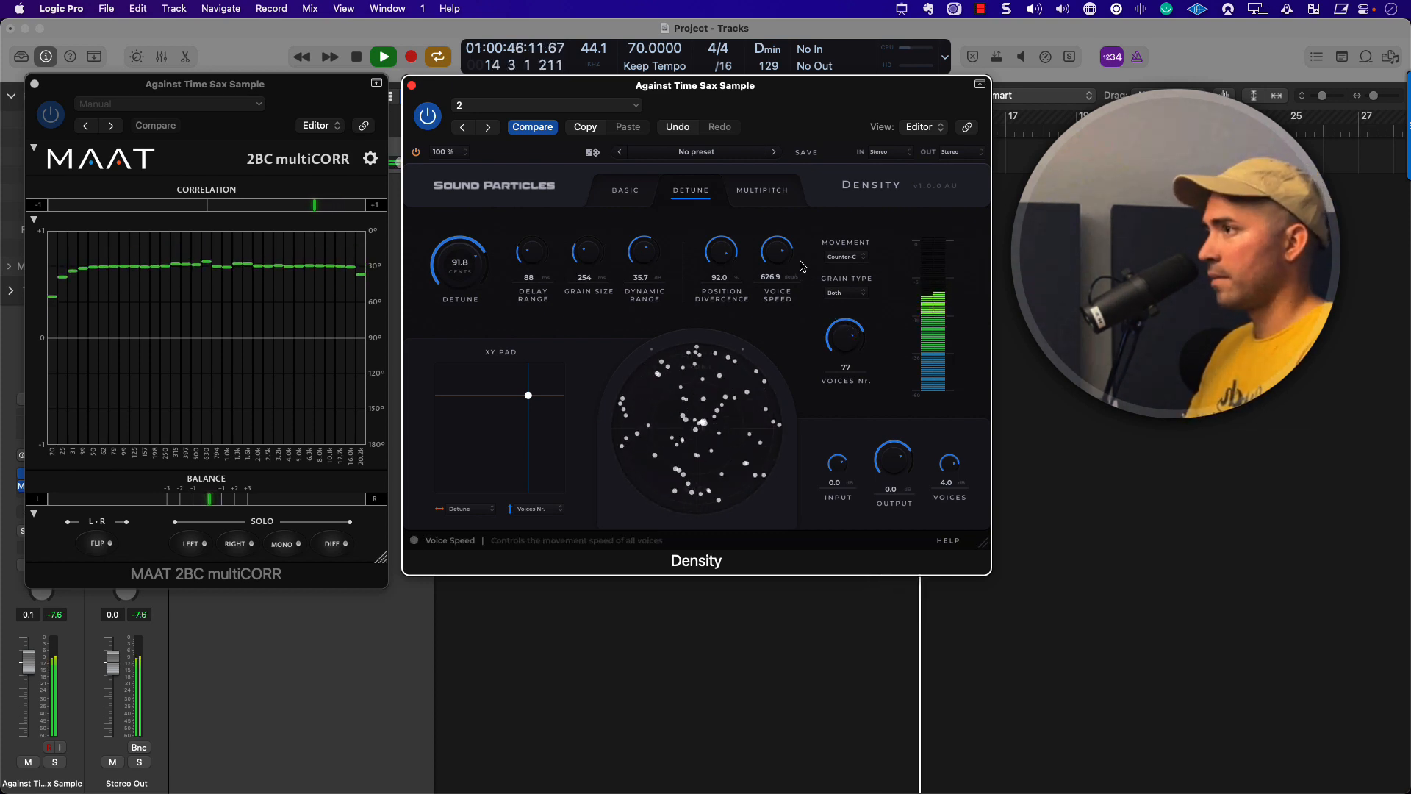
pyautogui.press('space')
# Step: Switch Density to Multipitch mode and audition the Reverse Order preset followed by the Rotanting Detuned preset
pyautogui.click(773, 195)
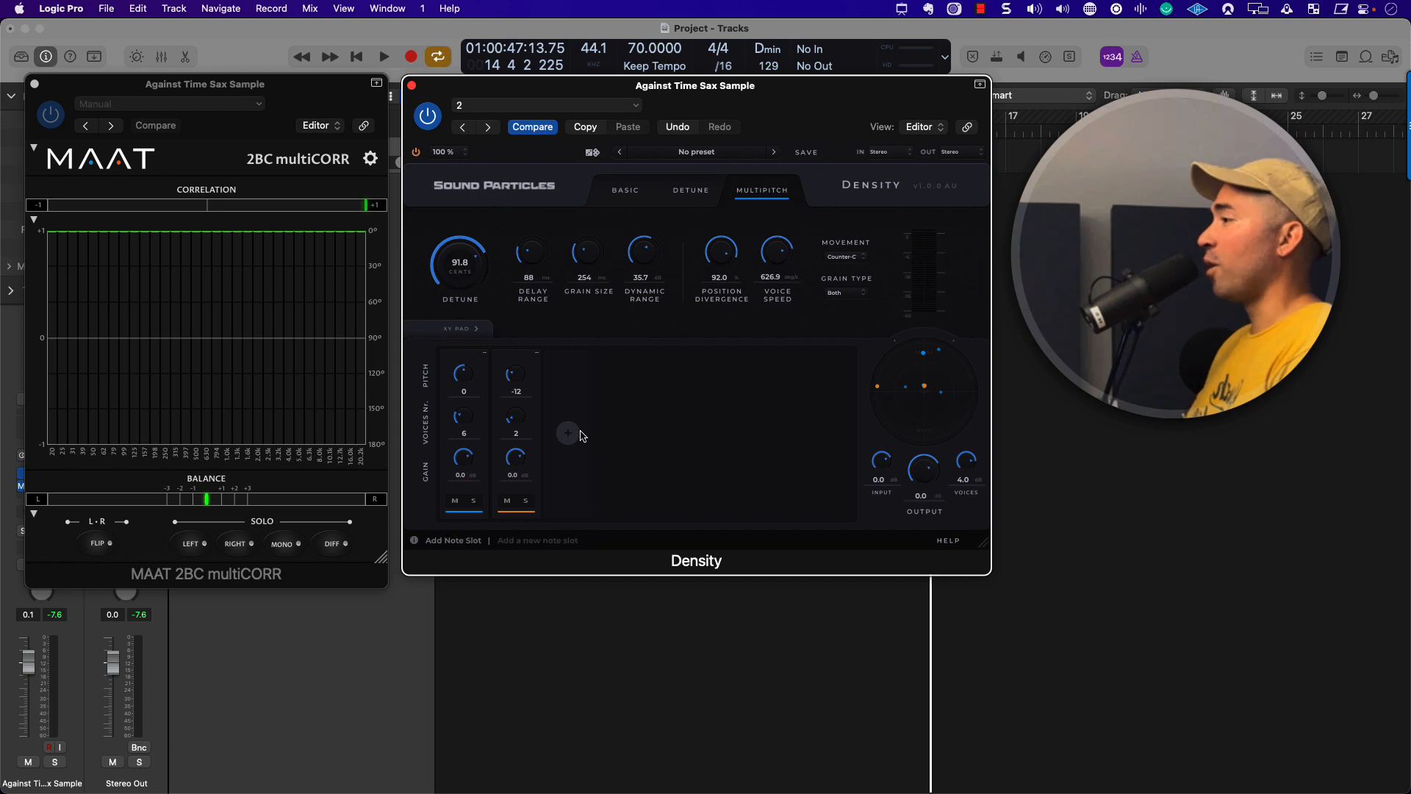
pyautogui.click(702, 152)
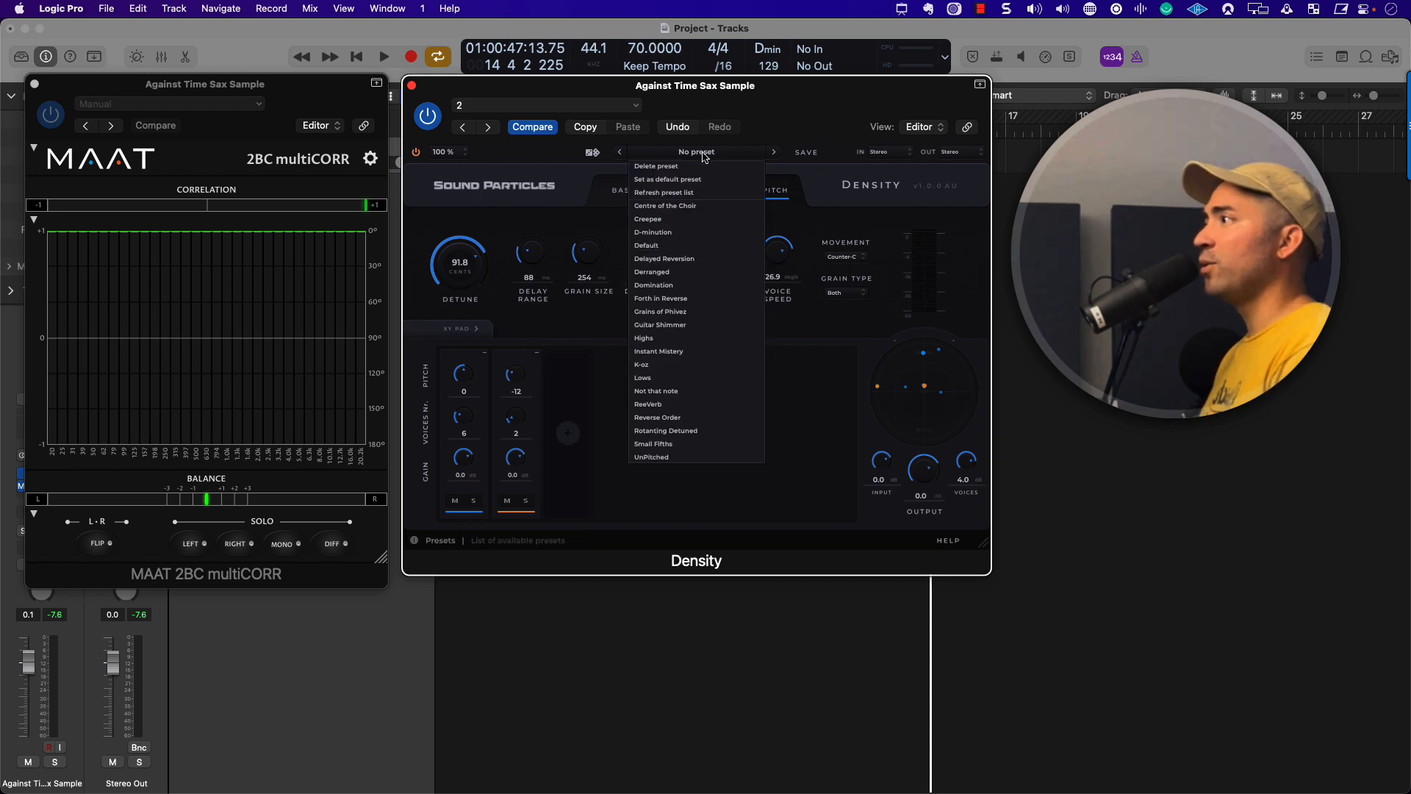
pyautogui.click(698, 417)
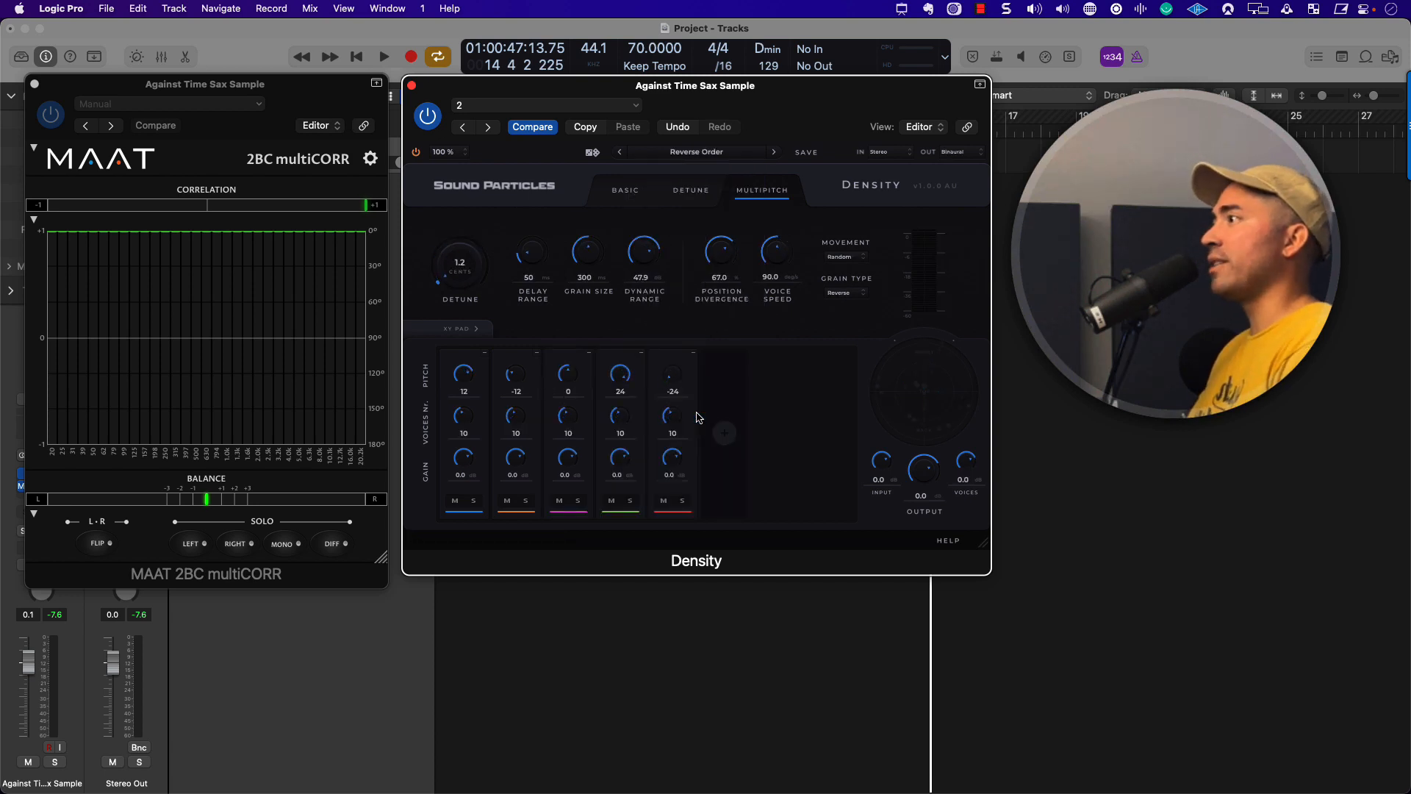
pyautogui.press('space')
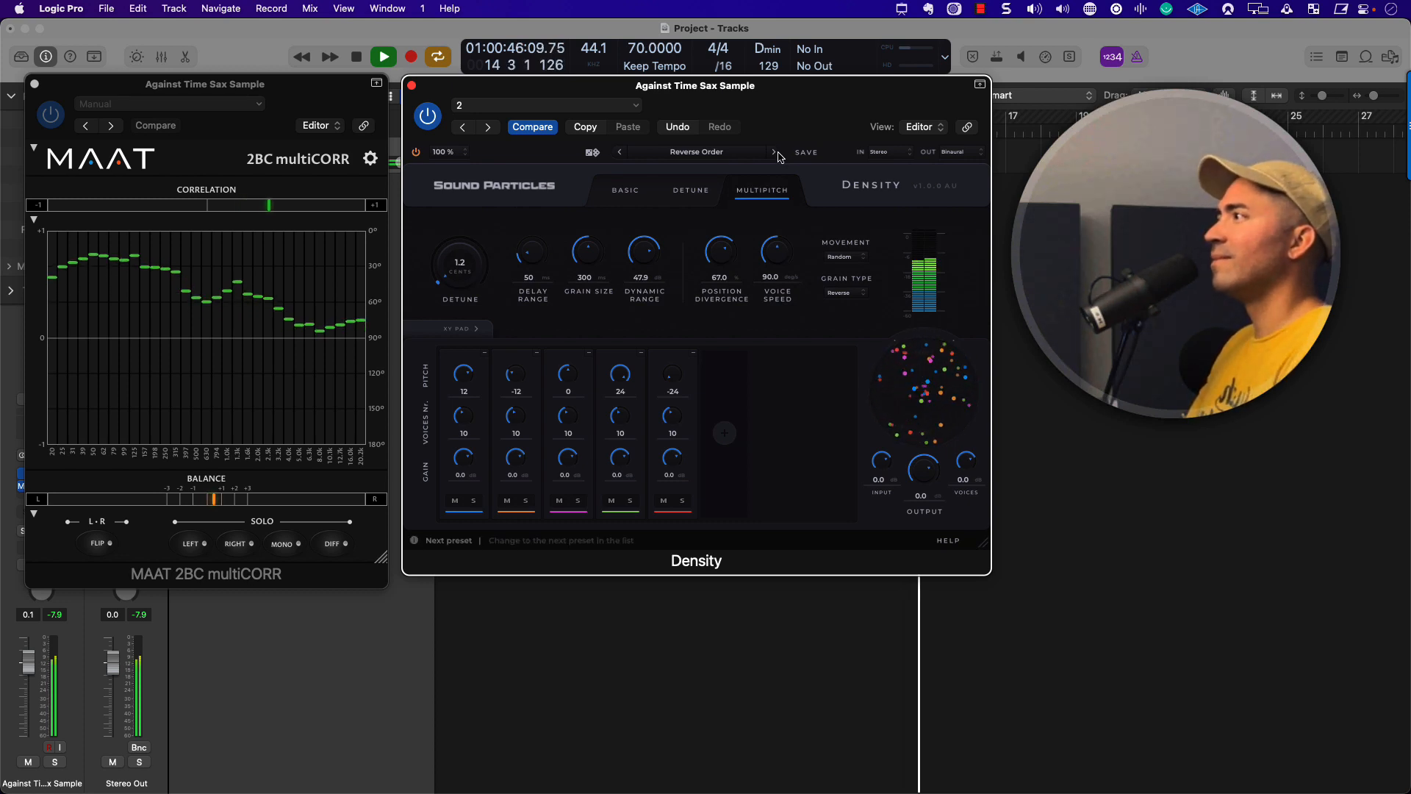
pyautogui.press('space')
pyautogui.click(776, 153)
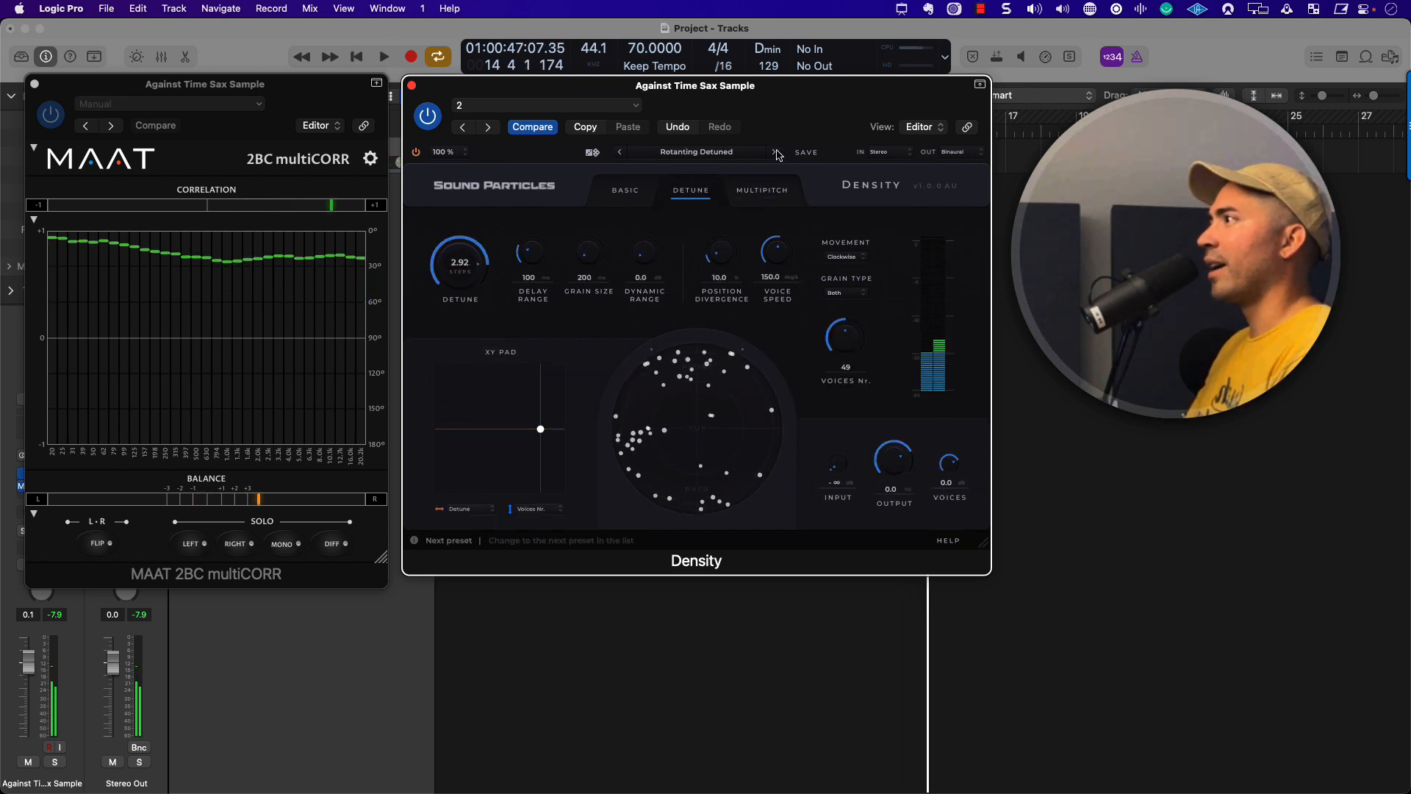
pyautogui.press('space')
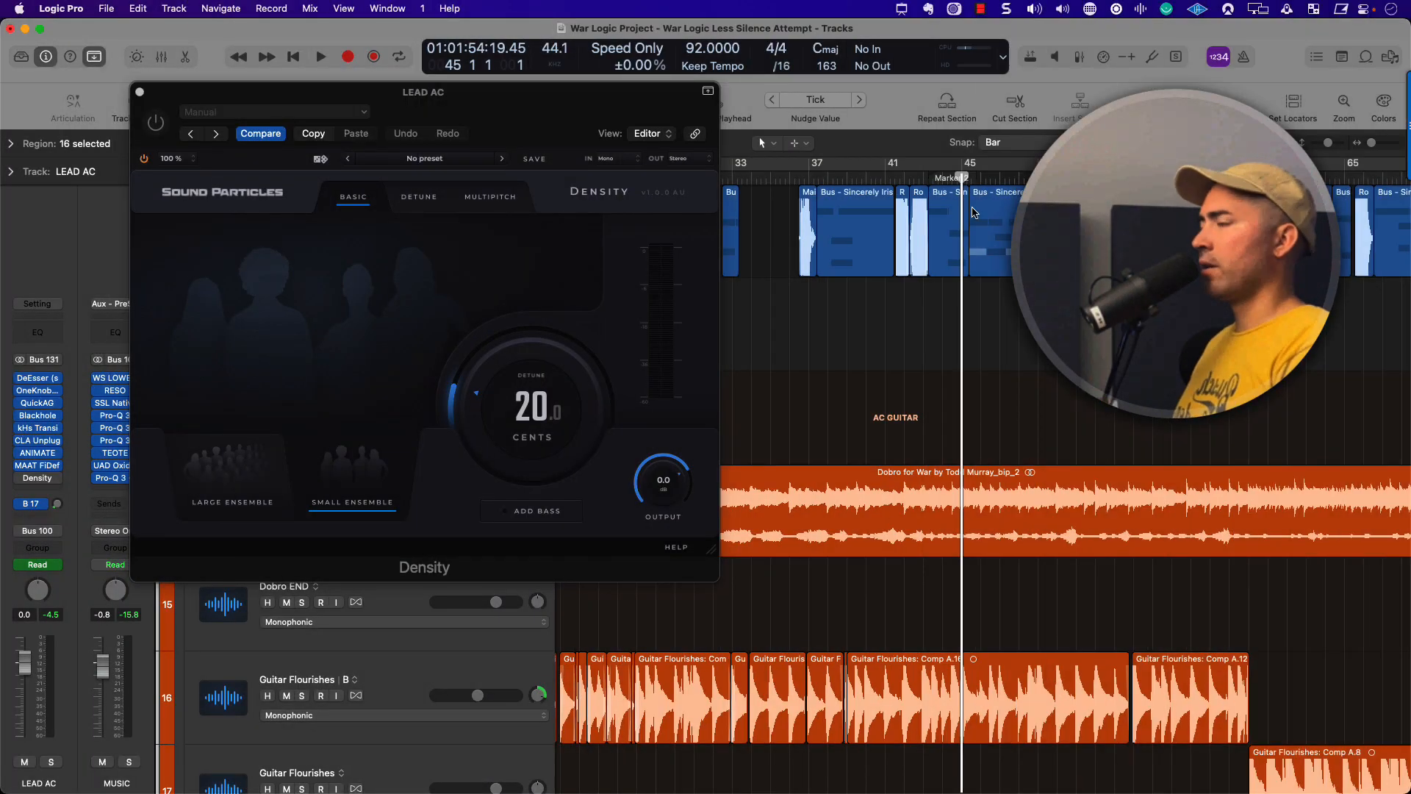
# Step: Play the LEAD AC section of the War Logic project with Density off, moving the plugin window clear of the track list
pyautogui.press('space')
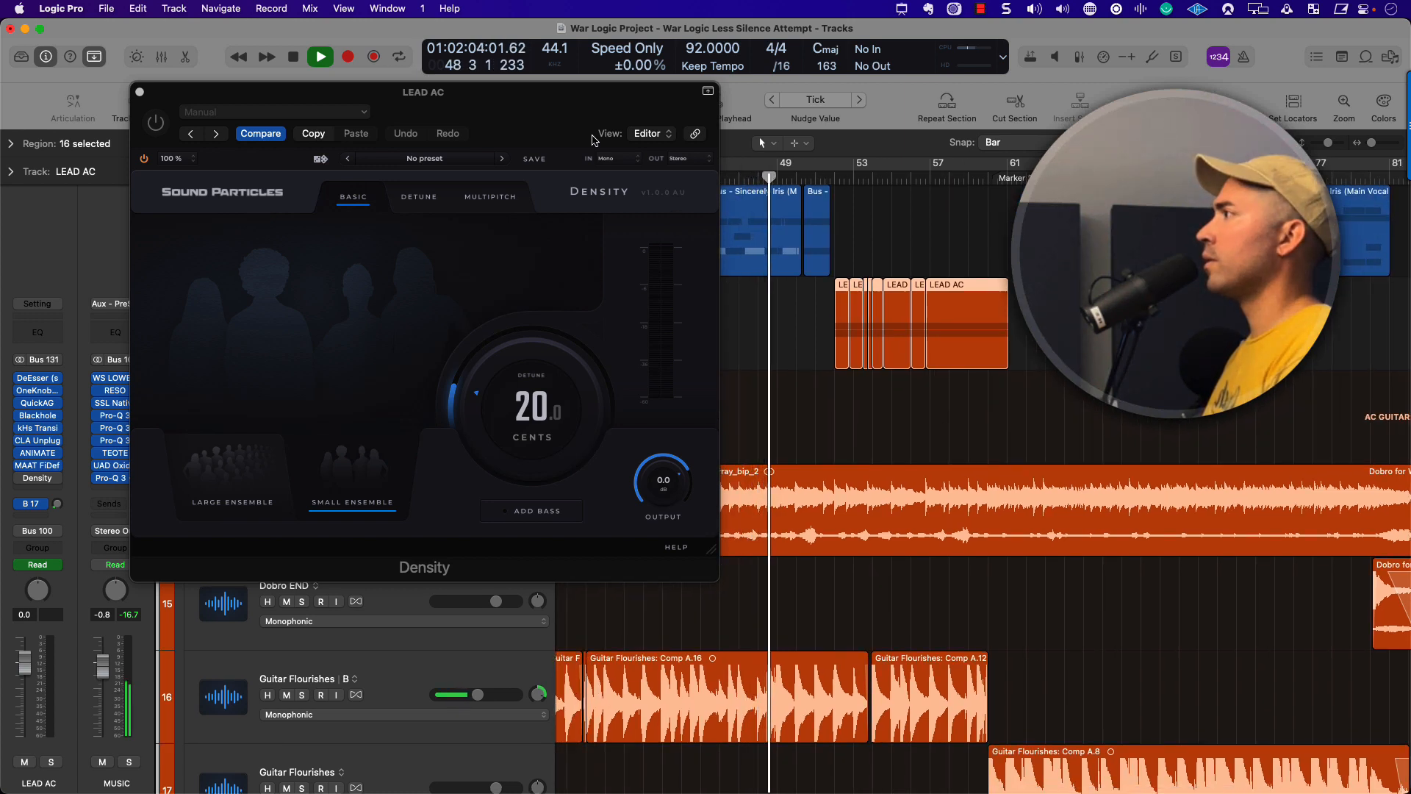
pyautogui.moveTo(562, 116); pyautogui.dragTo(653, 119)
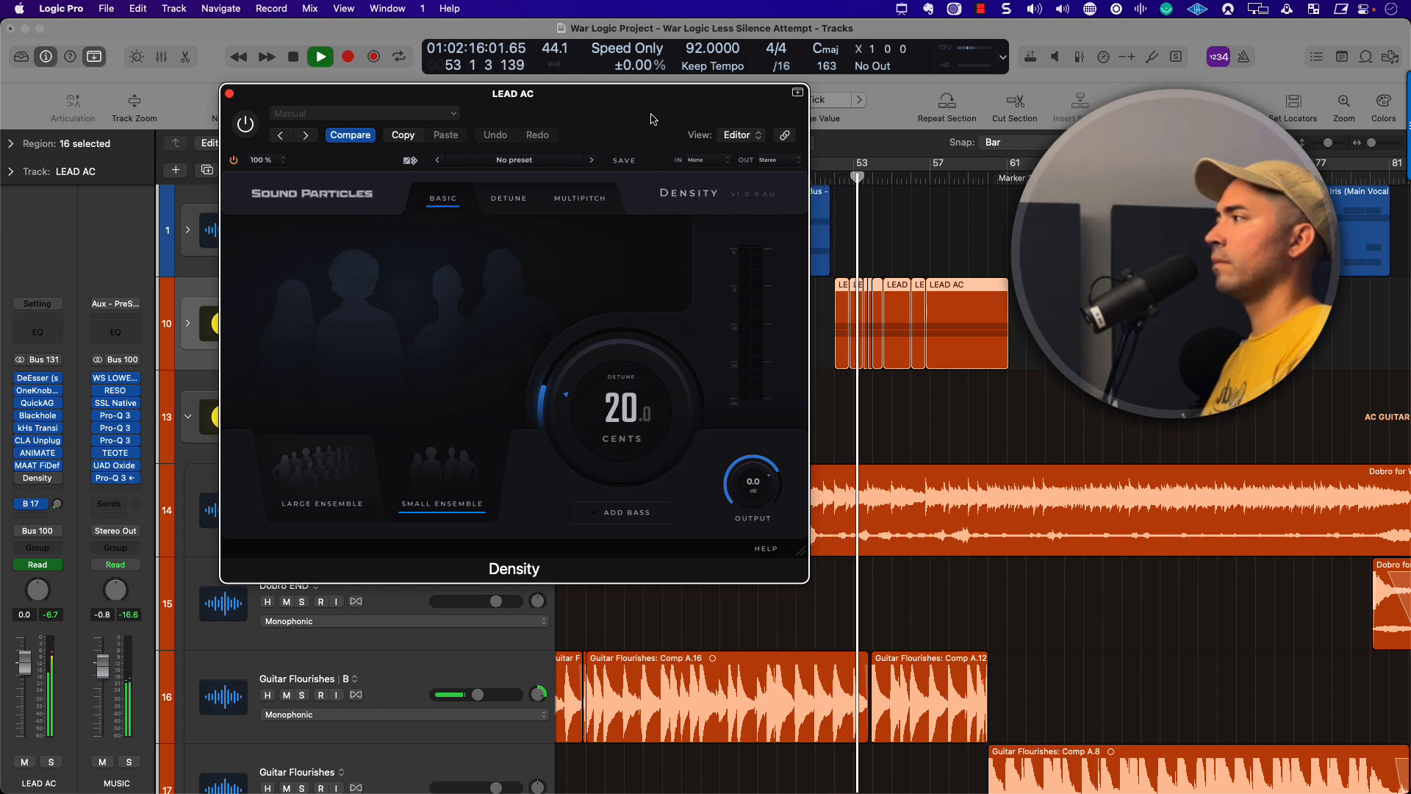
pyautogui.press('space')
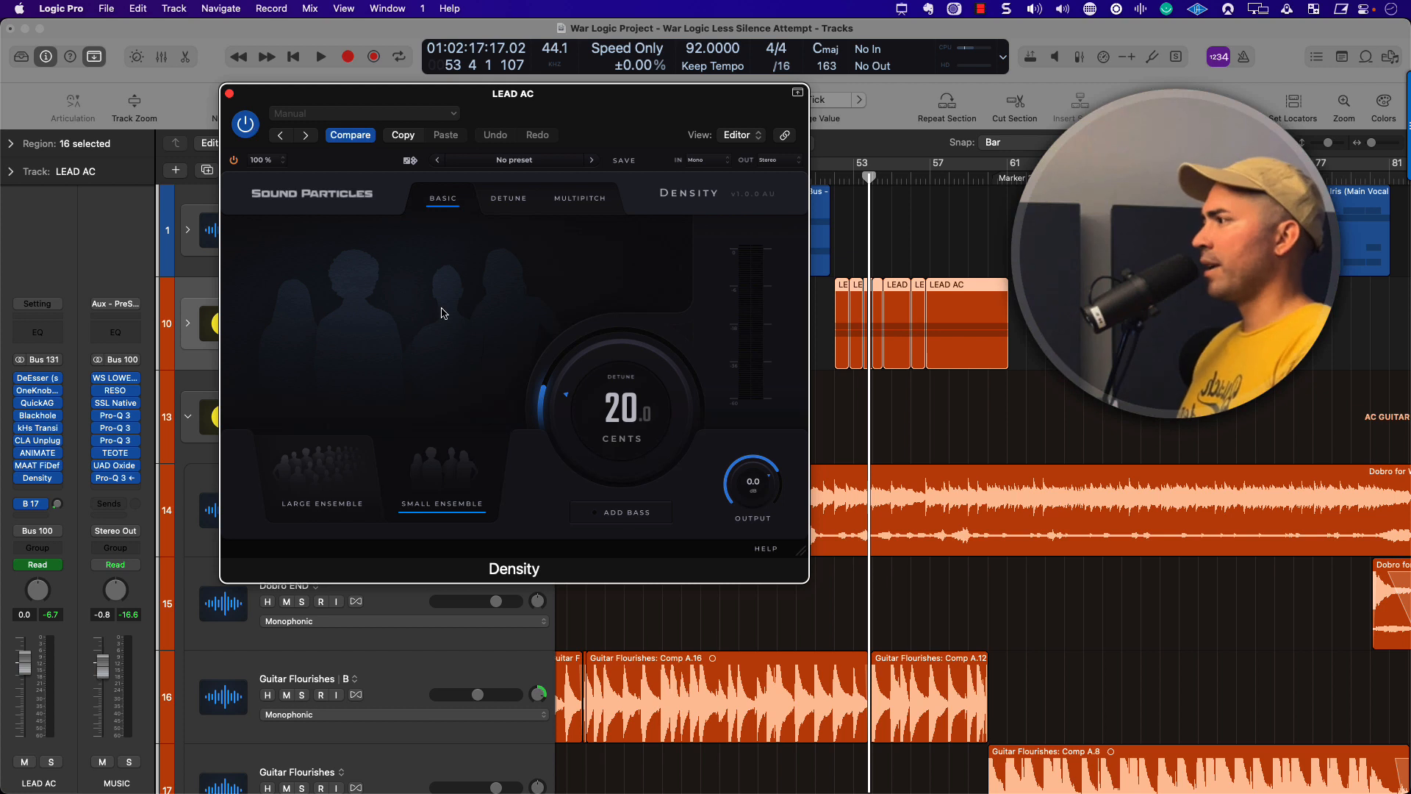
# Step: Set Detune to 28.7 cents on the LEAD AC Density and play the section from bar 51
pyautogui.moveTo(613, 415); pyautogui.dragTo(611, 404)
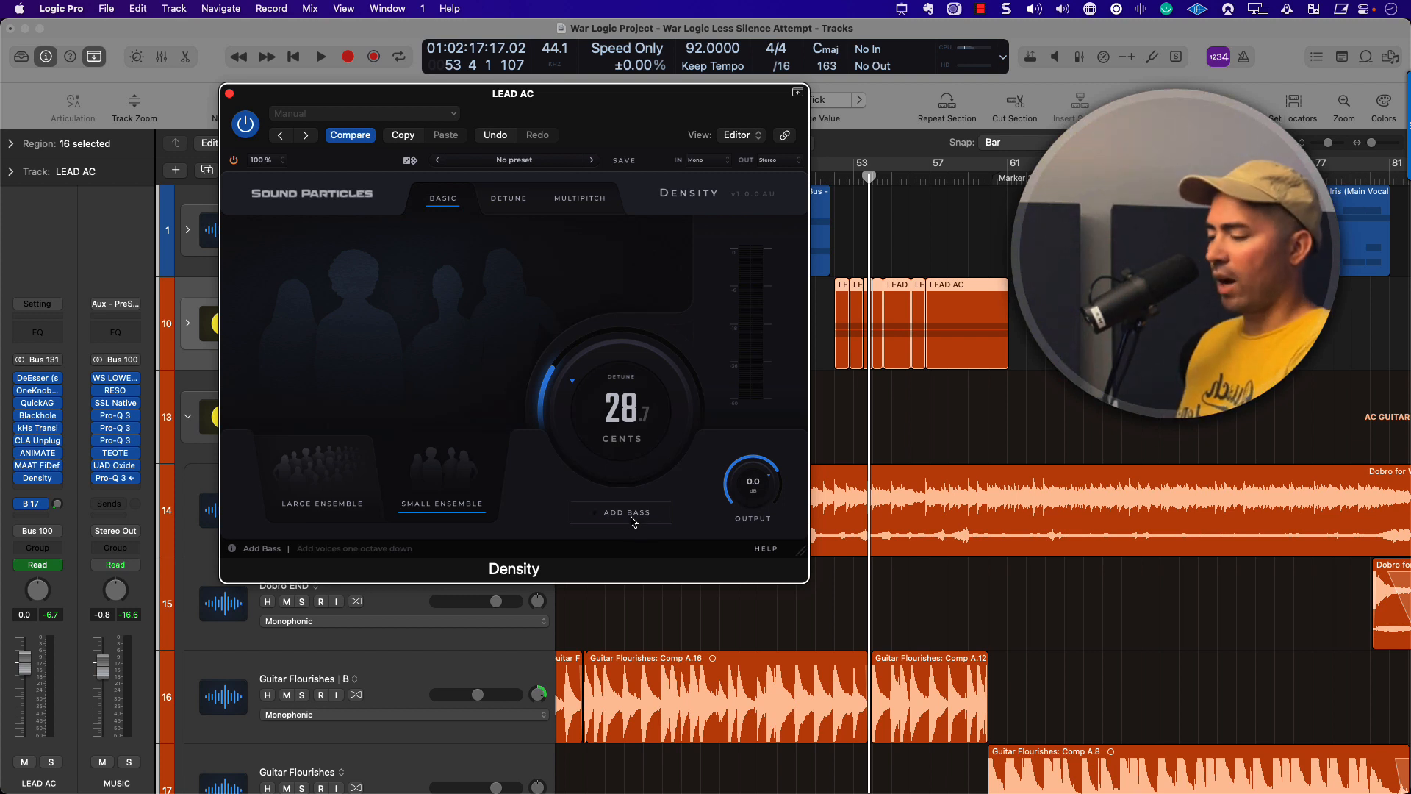
pyautogui.press(',')
pyautogui.press(',')
pyautogui.press(',')
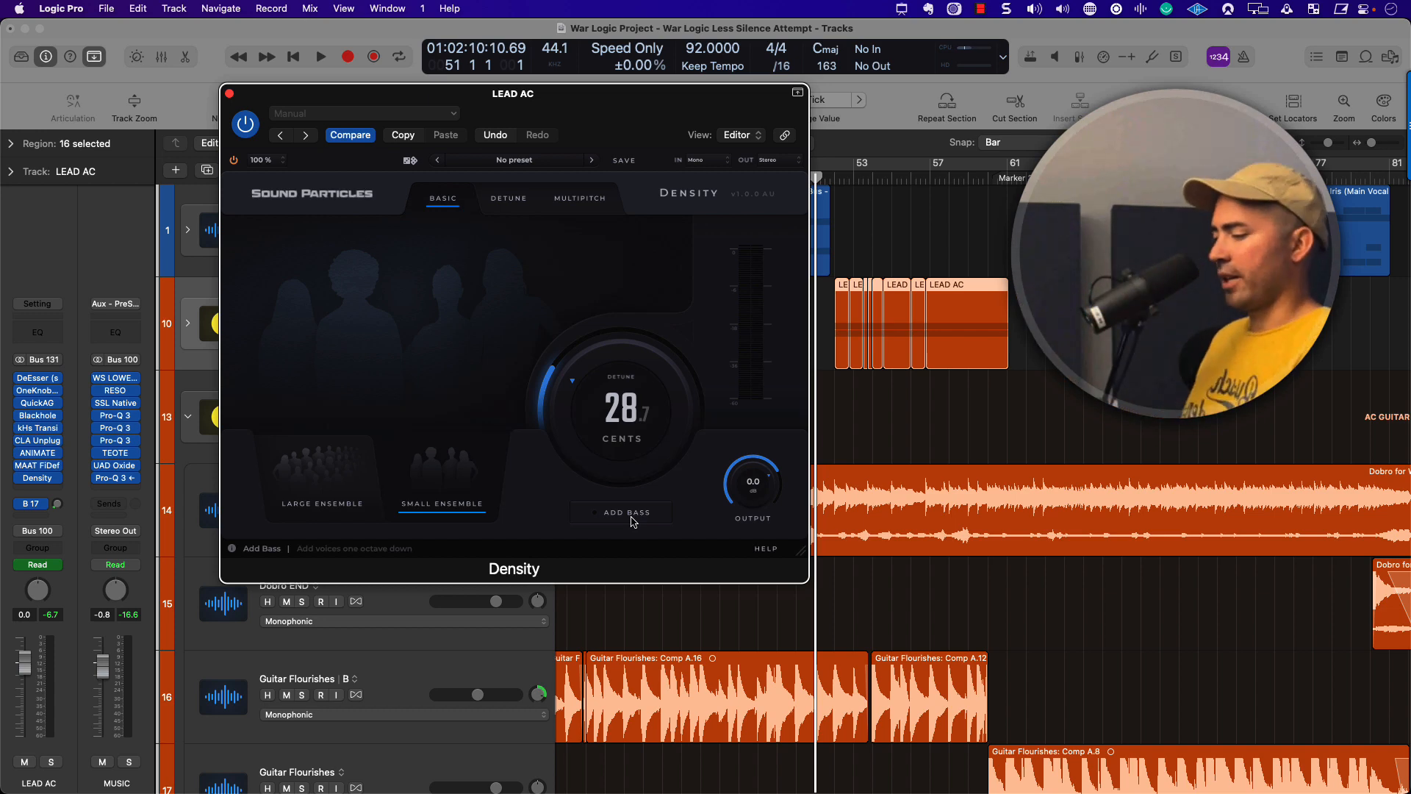
pyautogui.press('space')
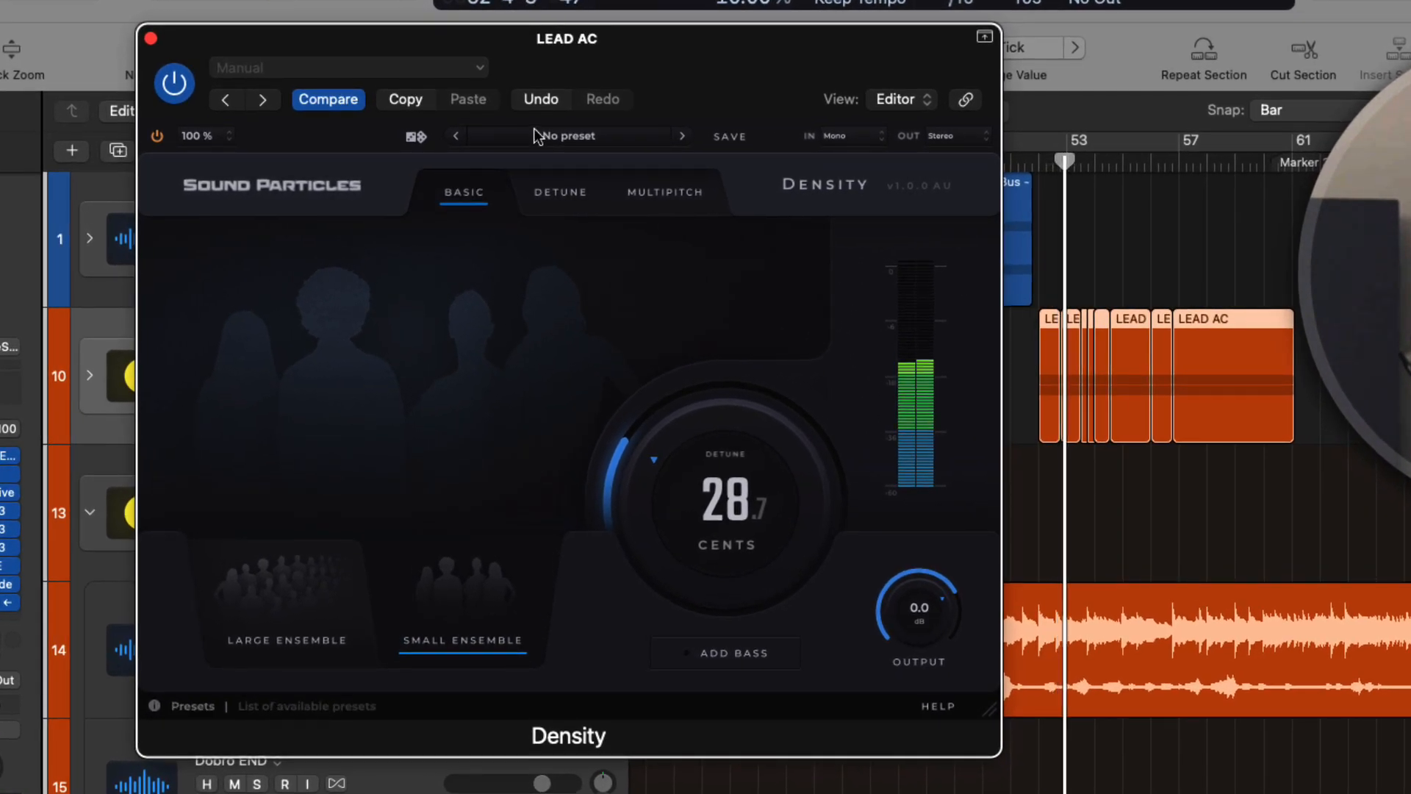
# Step: Outline the smooth bypass control with a temporary annotation rectangle, and compare LEAD AC playback with Density bypassed and active
pyautogui.hotkey('ctrl', 'a')
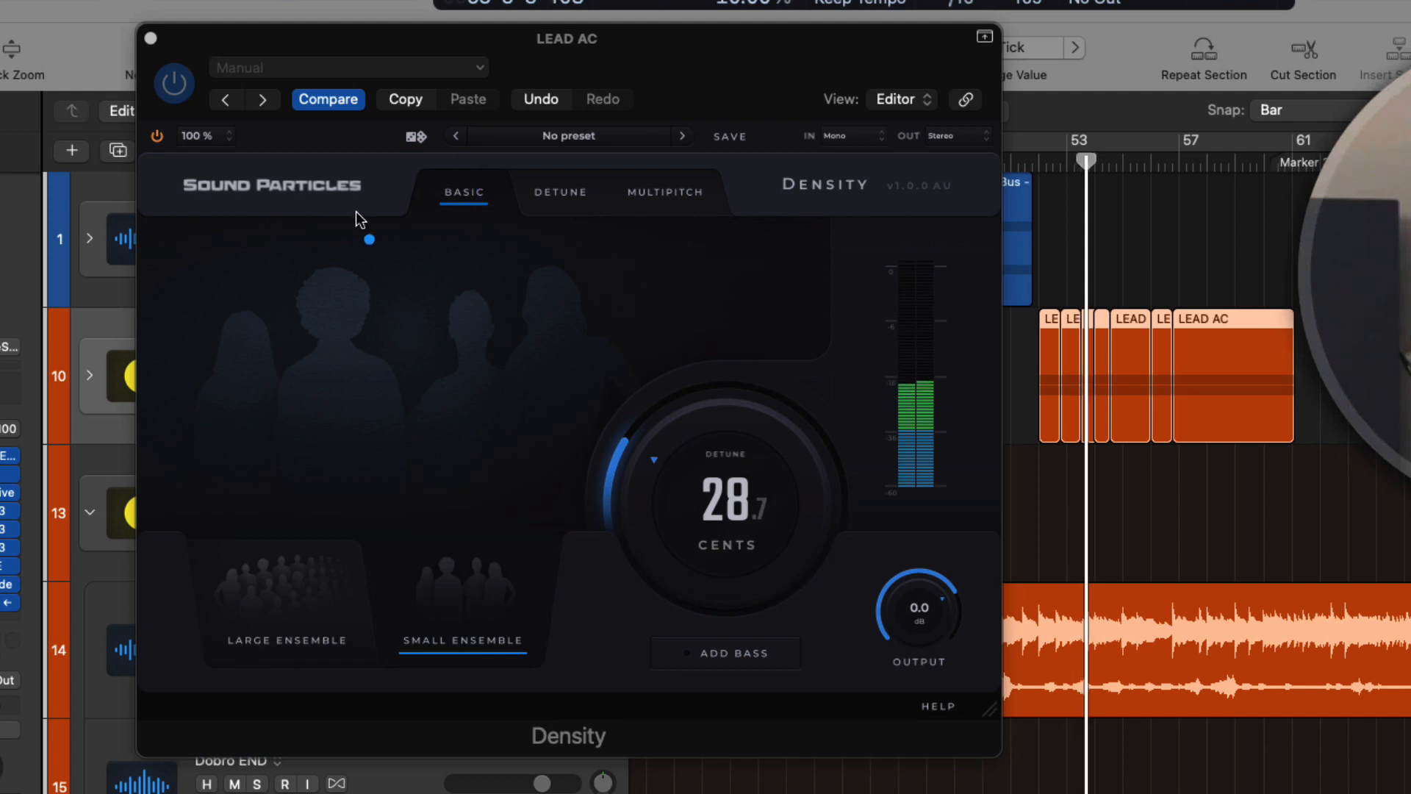
pyautogui.moveTo(74, 103); pyautogui.dragTo(297, 199)
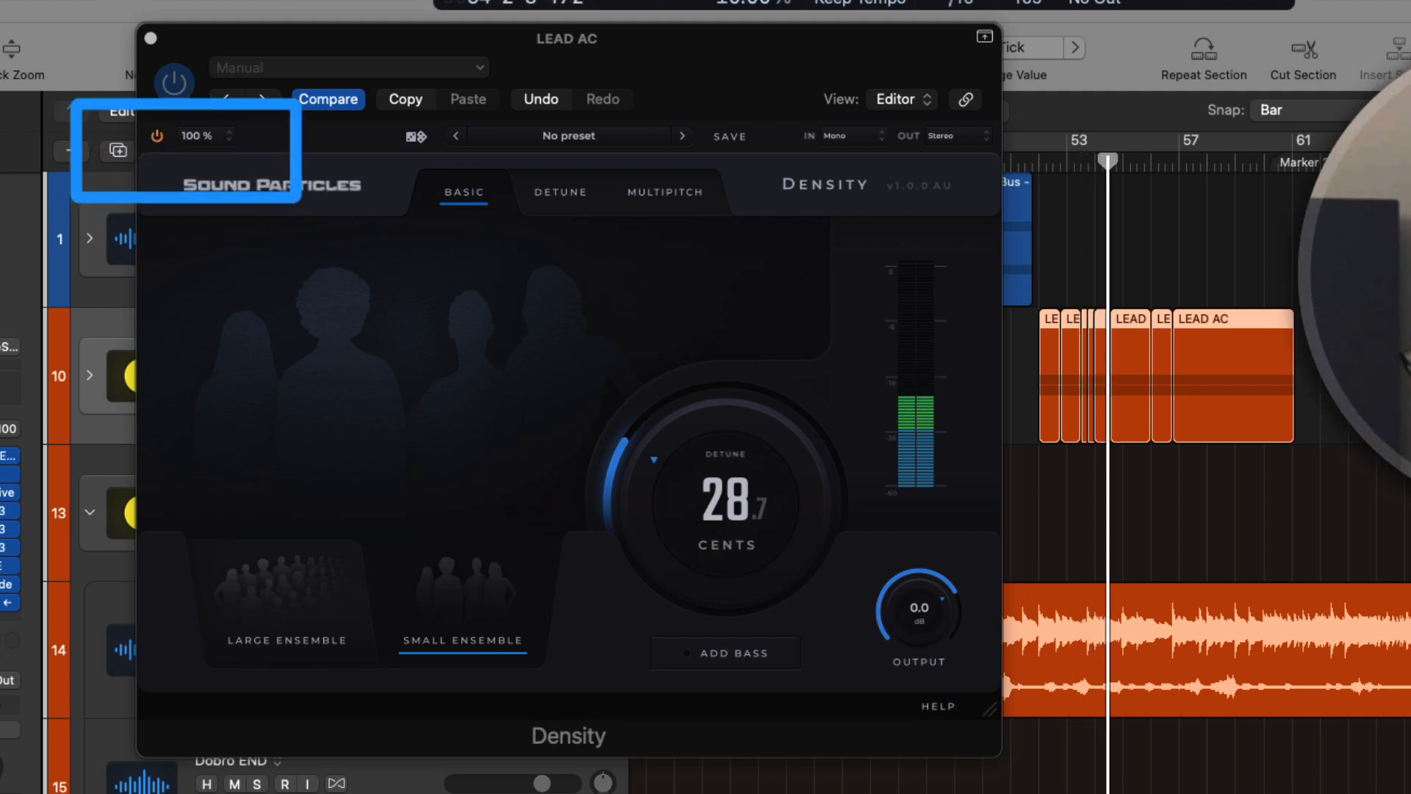
pyautogui.press('Escape')
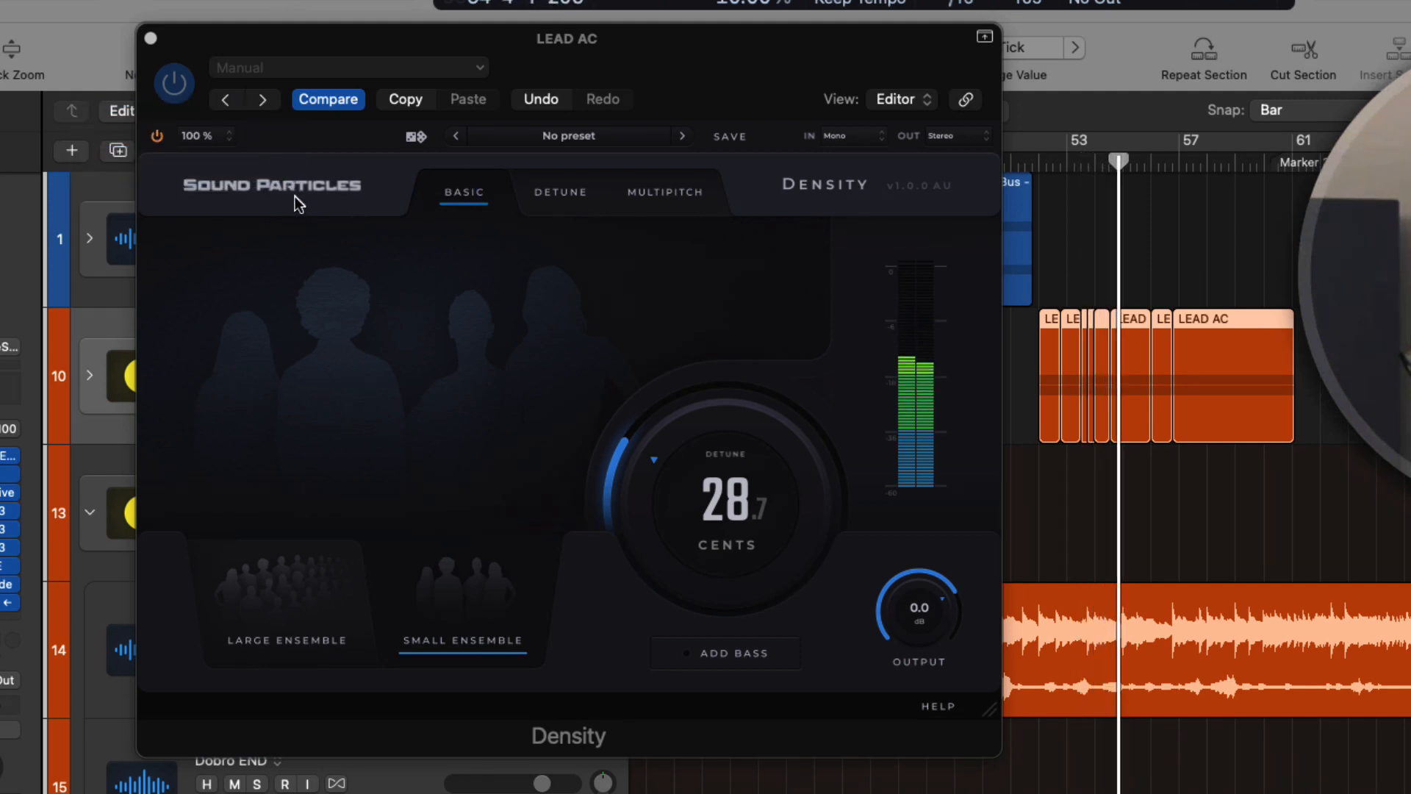
pyautogui.click(157, 138)
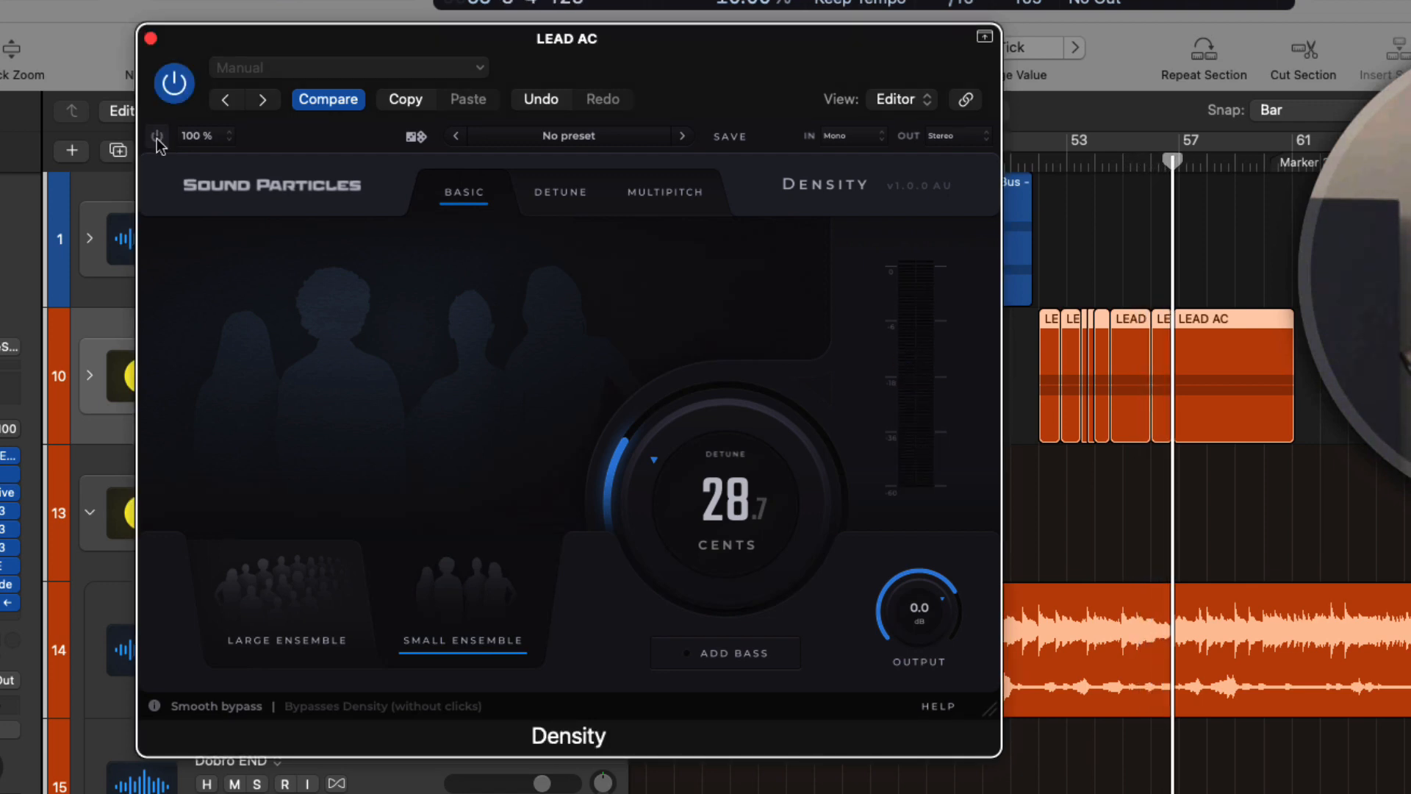
pyautogui.click(157, 138)
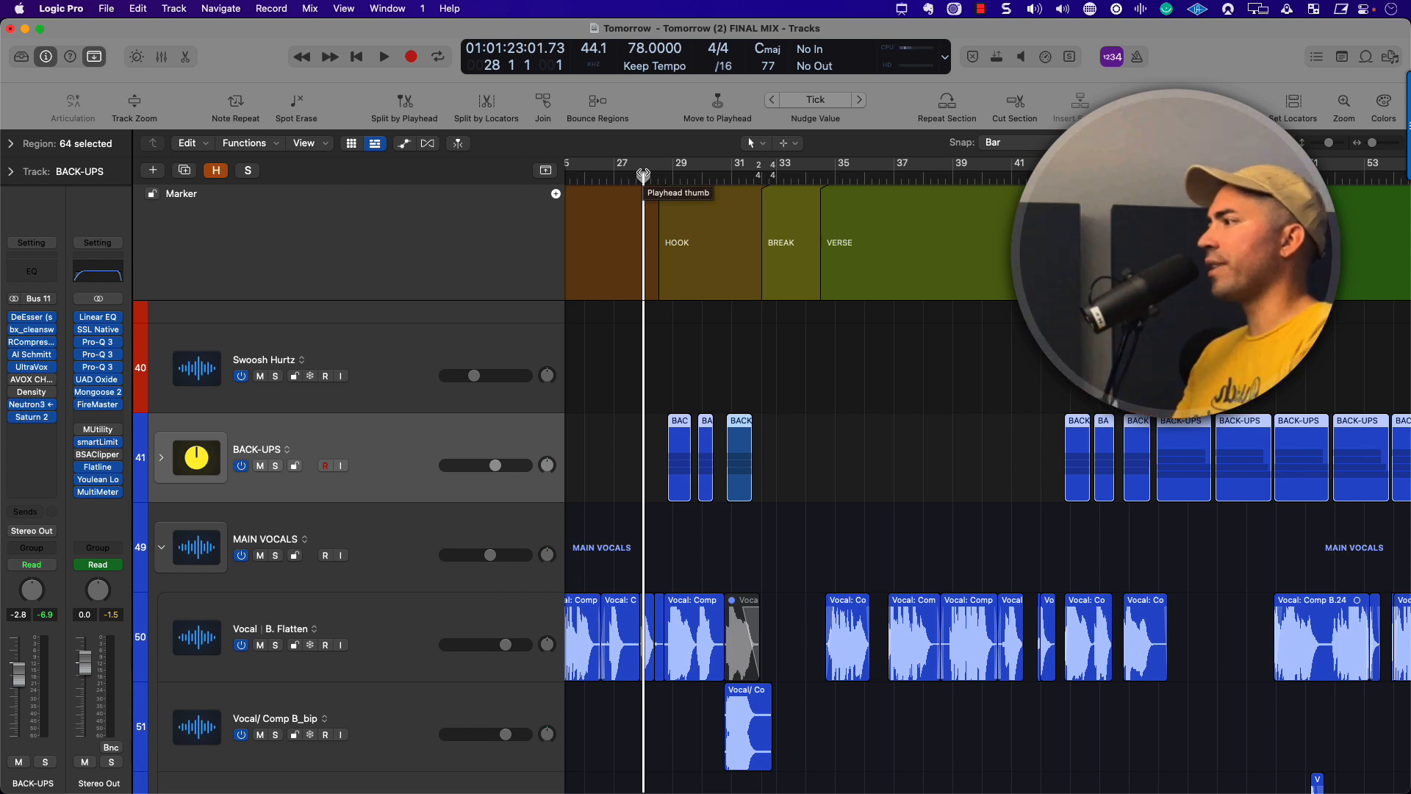
# Step: Play the hook of the Tomorrow mix from bar 28 with Density off on BACK-UPS, and return the playhead to the hook's start
pyautogui.press('space')
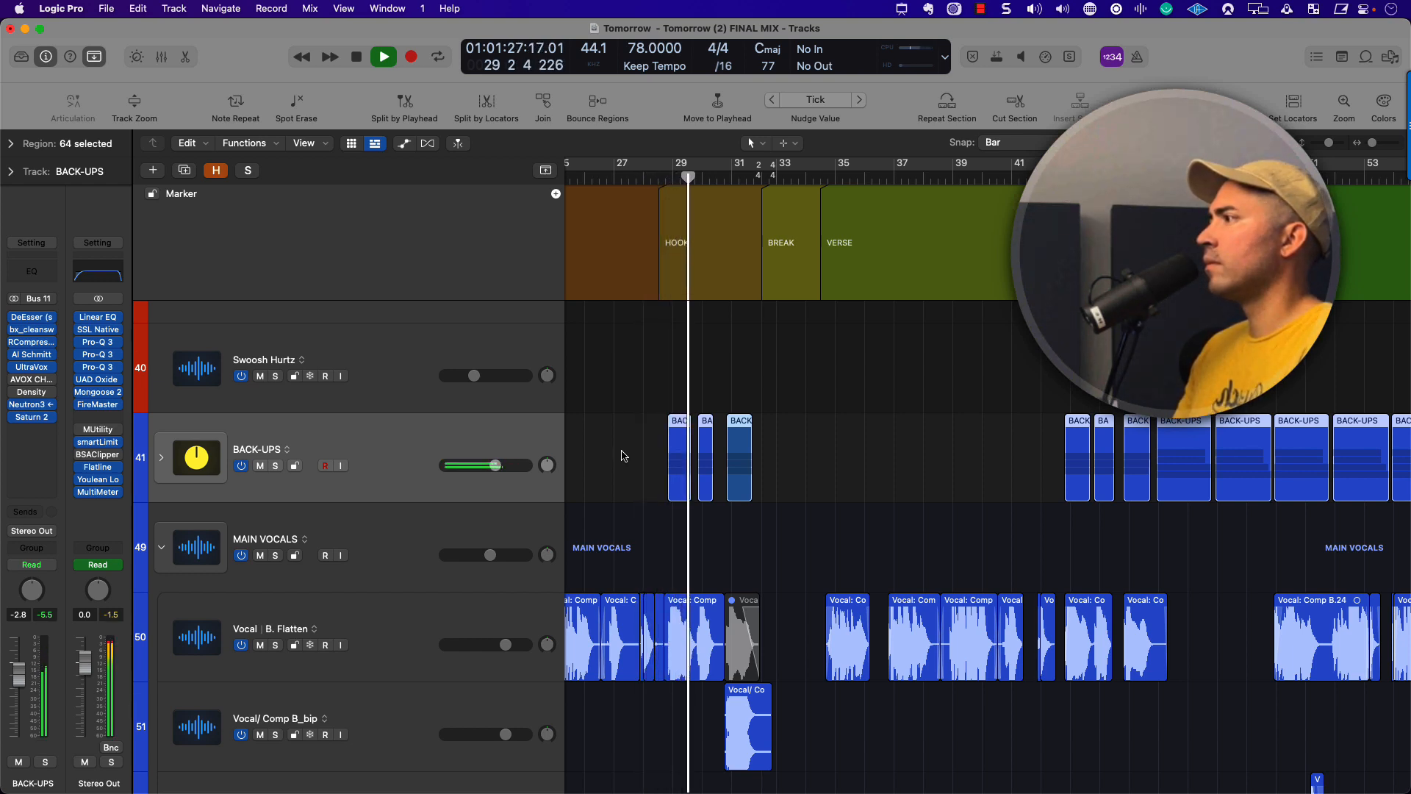
pyautogui.press('space')
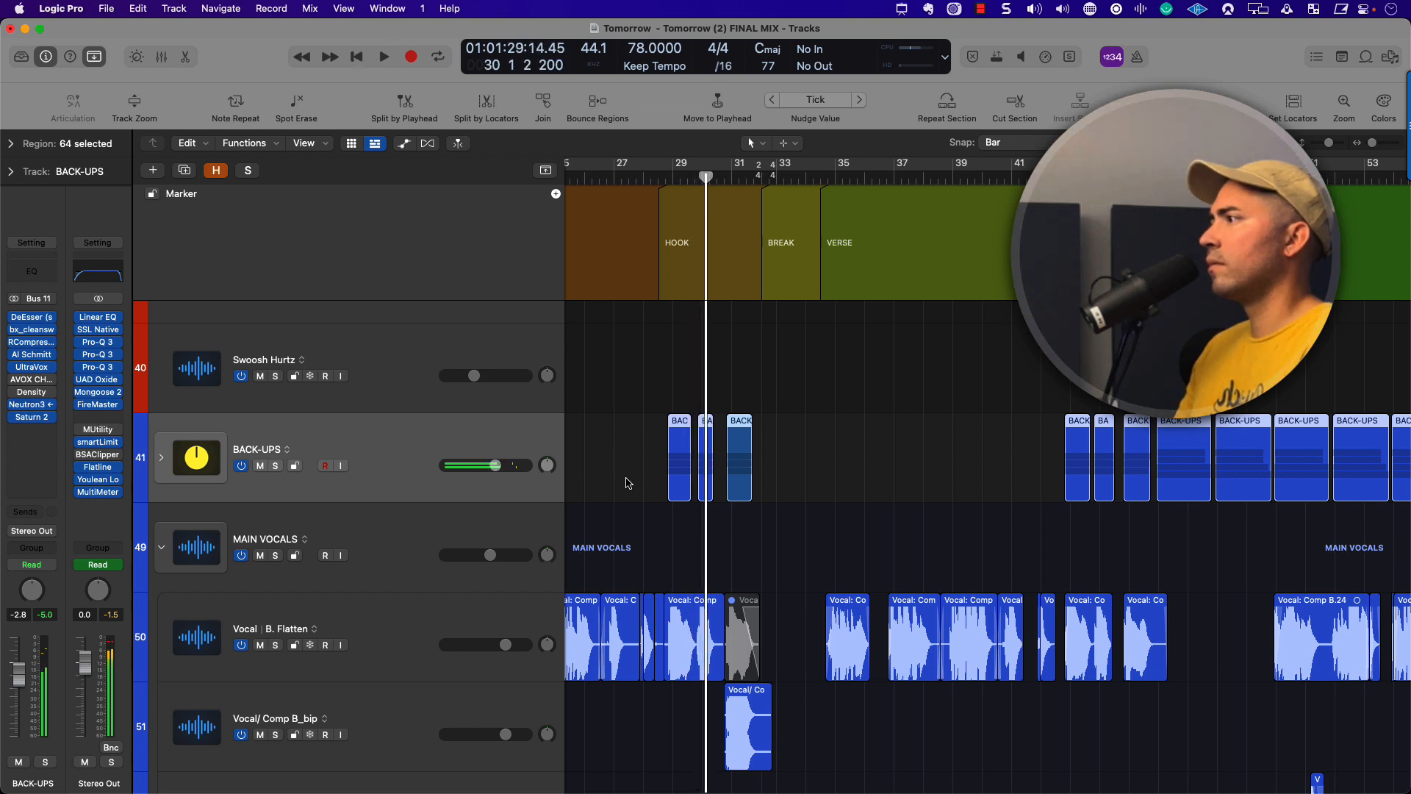
pyautogui.click(656, 473)
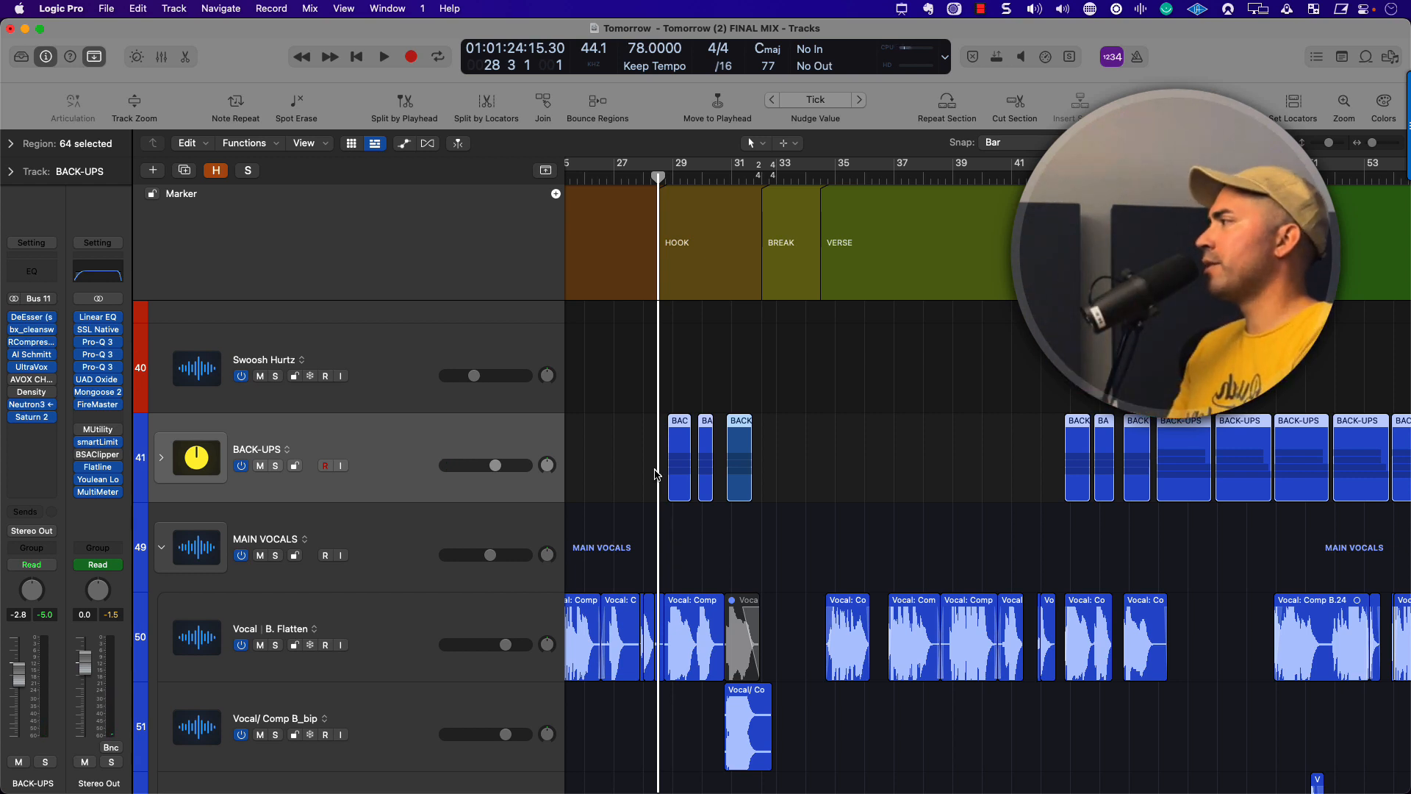
# Step: Enable Density on BACK-UPS and play the hook with its Default preset, keeping the plugin window clear of the hook regions
pyautogui.click(25, 394)
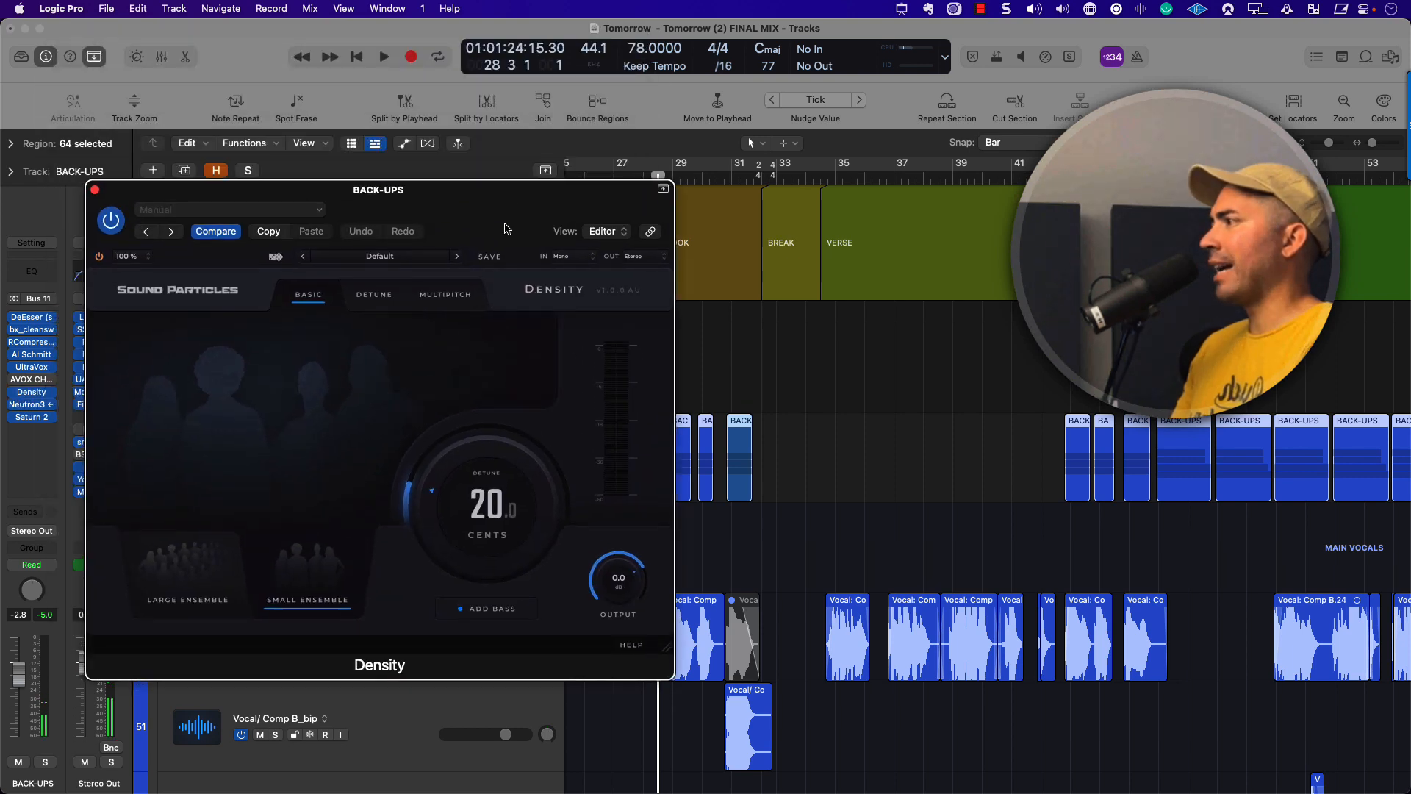
pyautogui.moveTo(504, 229); pyautogui.dragTo(456, 203)
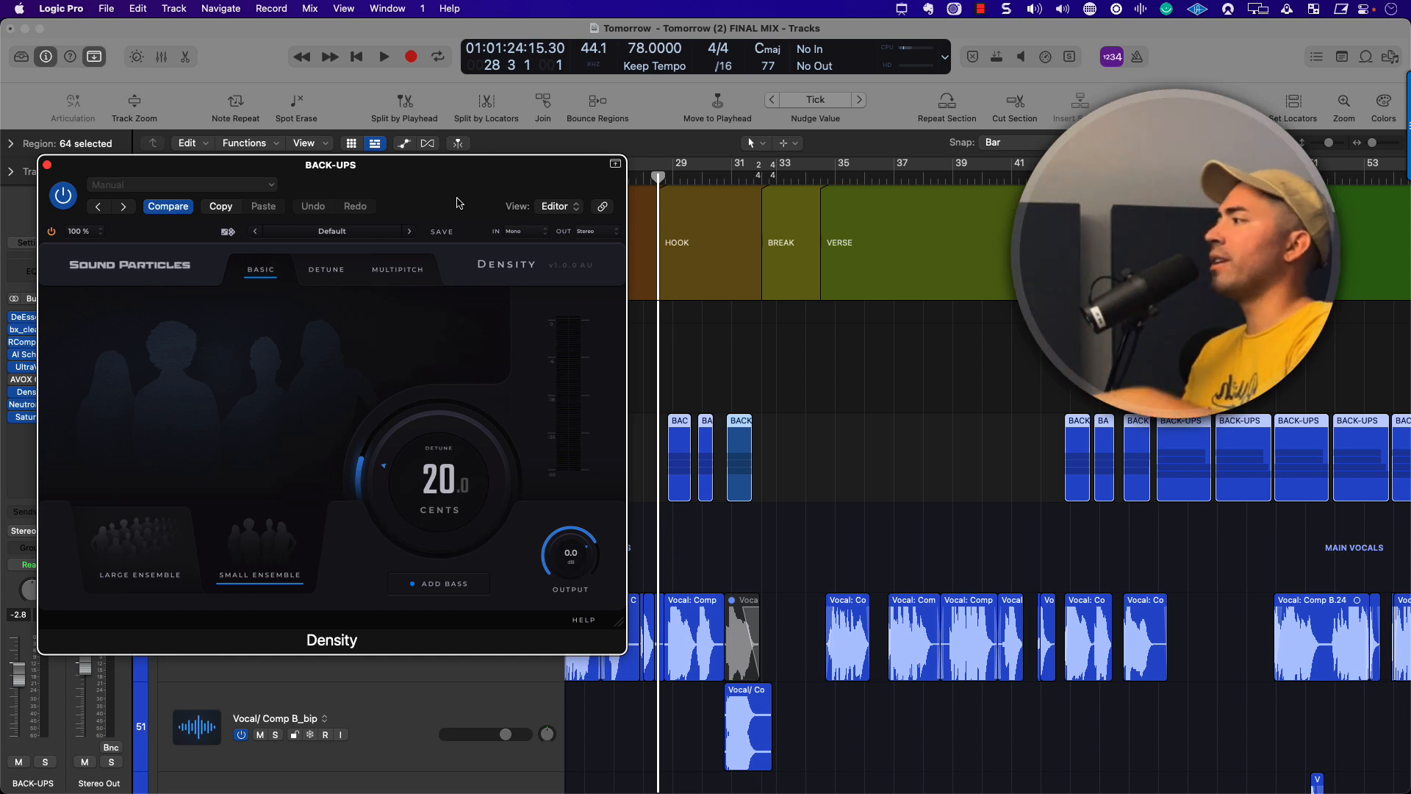
pyautogui.press('space')
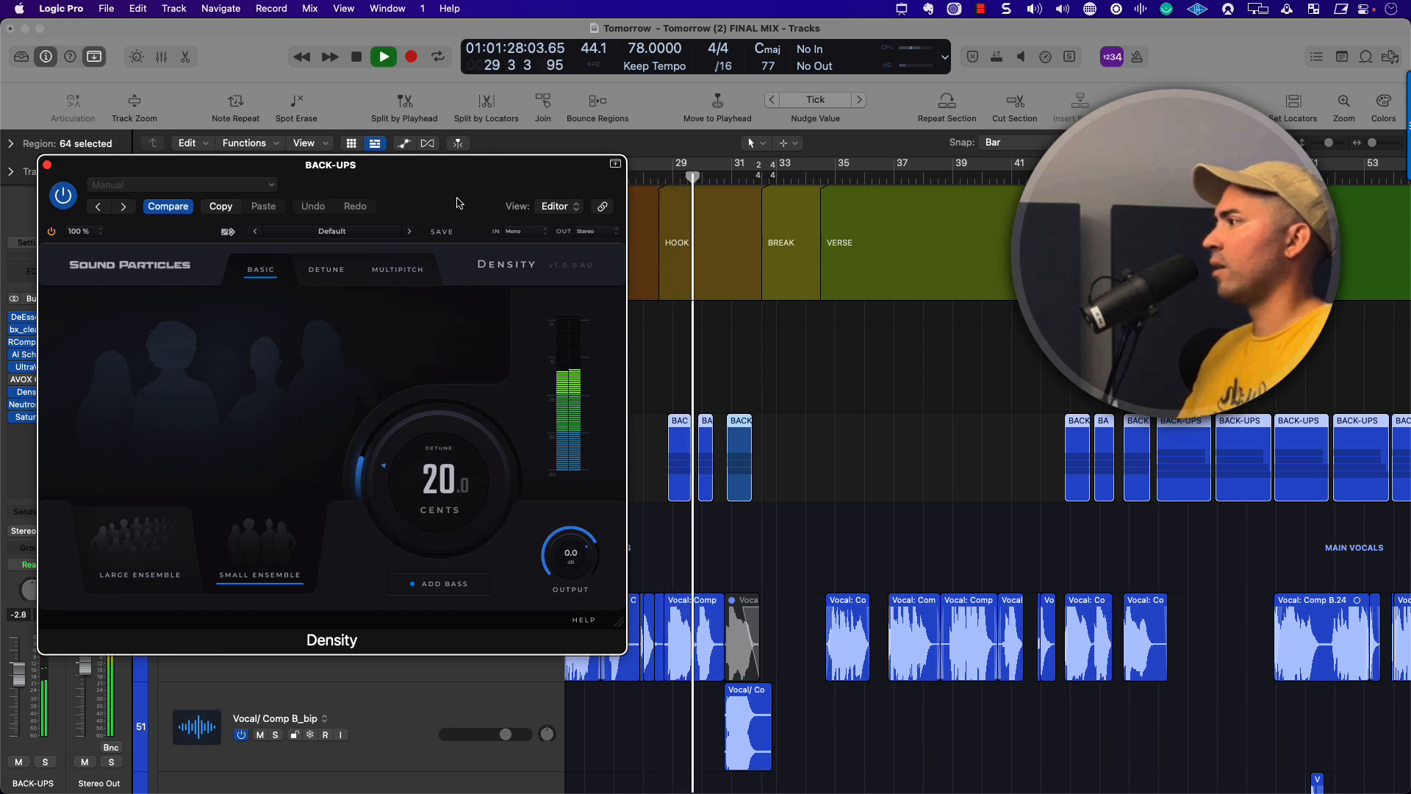
pyautogui.press('space')
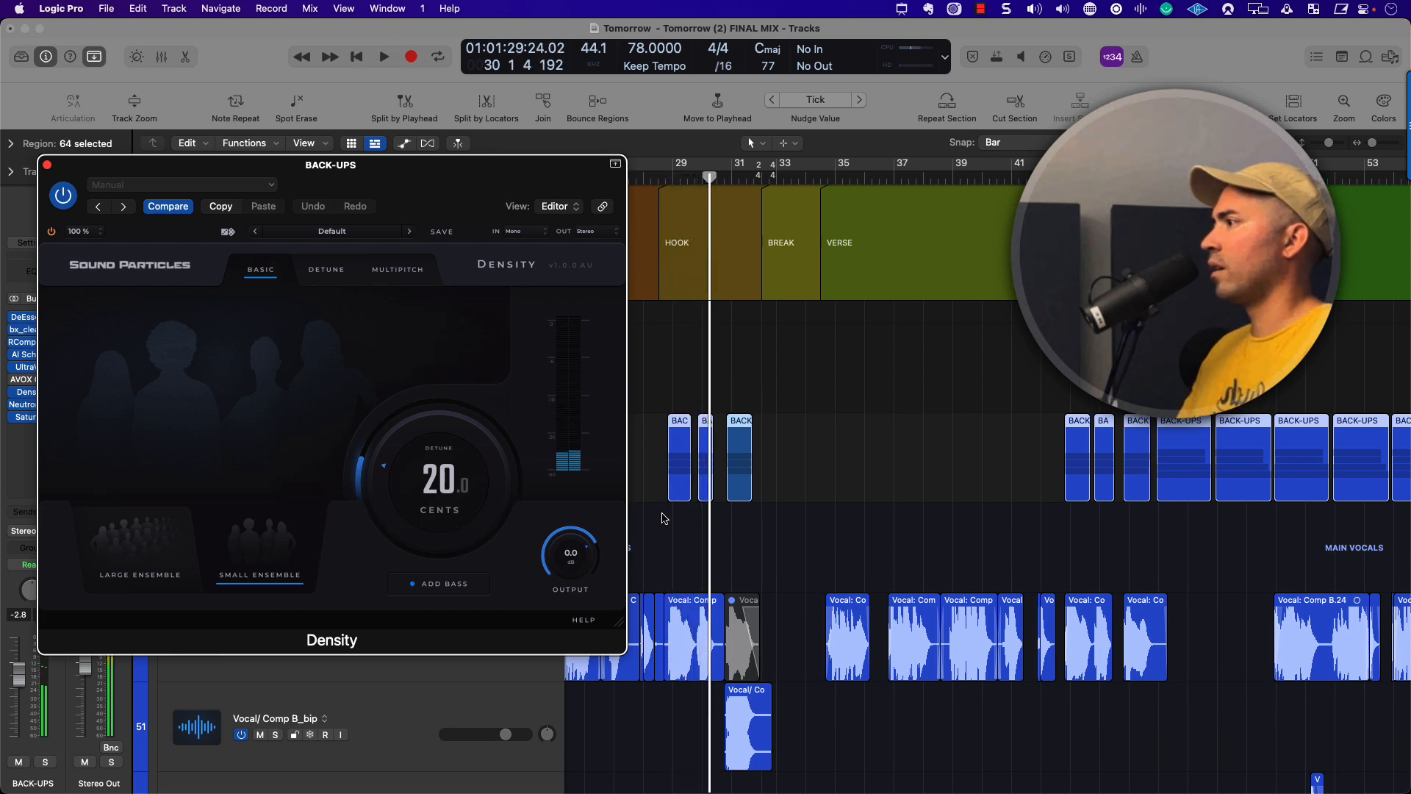
pyautogui.click(649, 519)
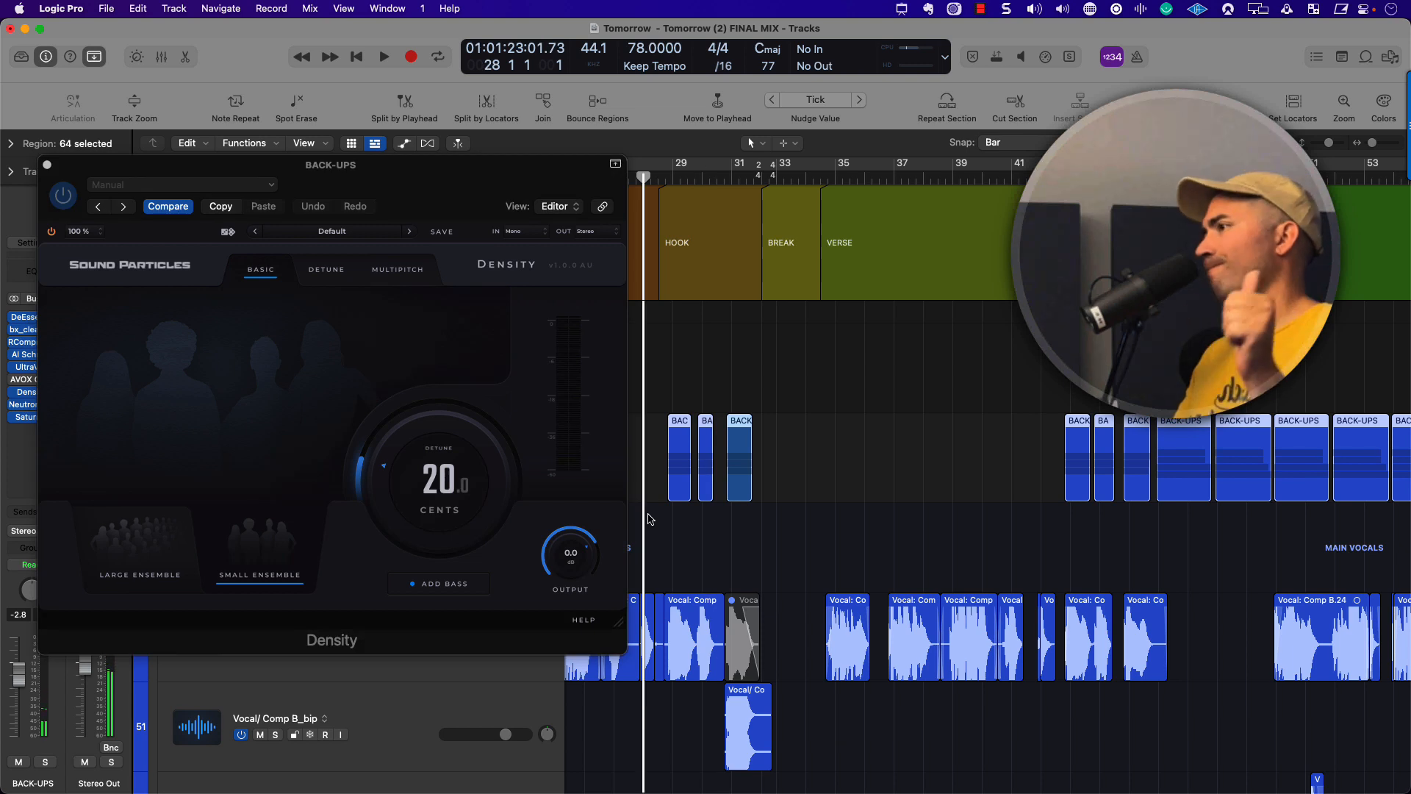
# Step: Switch the BACK-UPS Density to Large Ensemble with Detune at 41.9 cents, and play the hook from bar 28
pyautogui.click(155, 552)
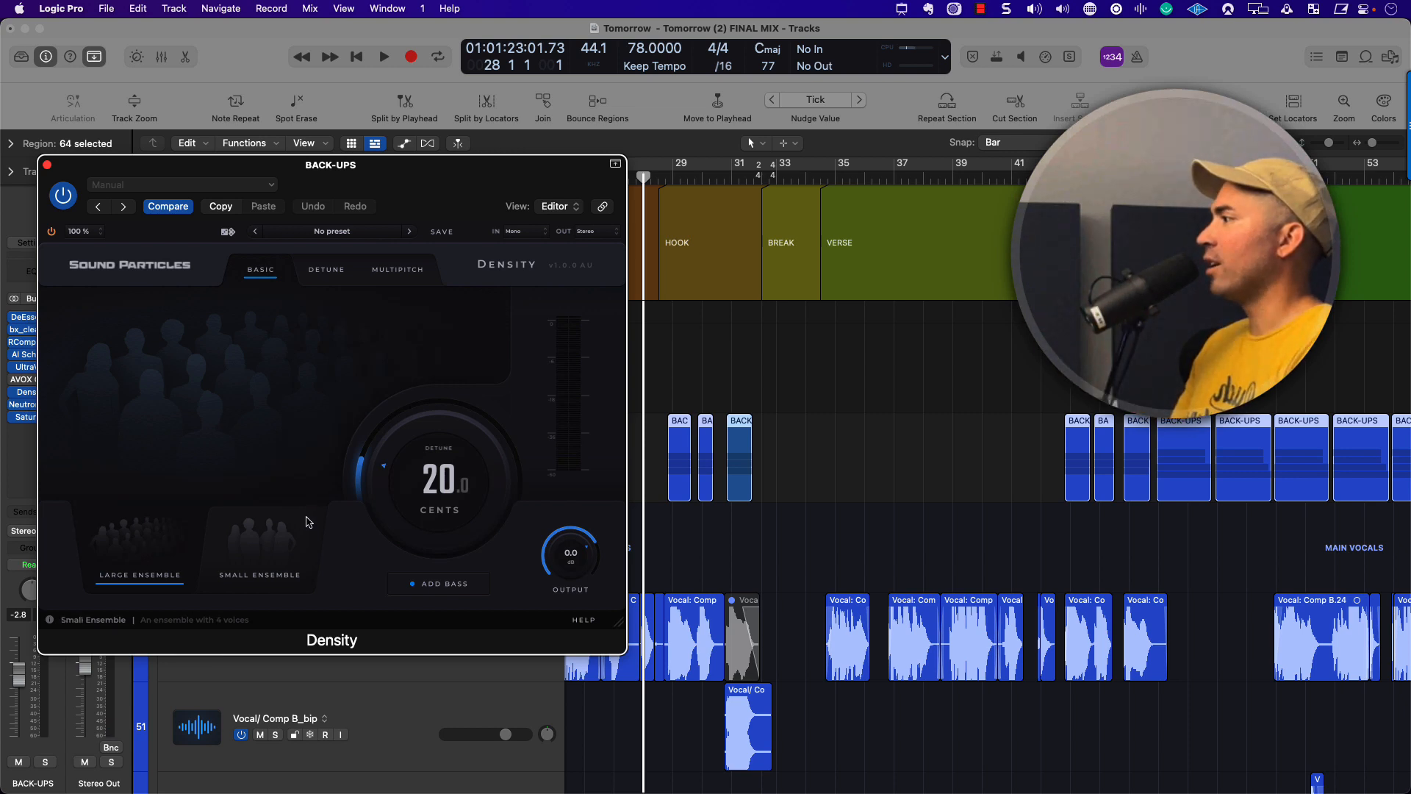
pyautogui.moveTo(424, 506); pyautogui.dragTo(427, 479)
pyautogui.press('space')
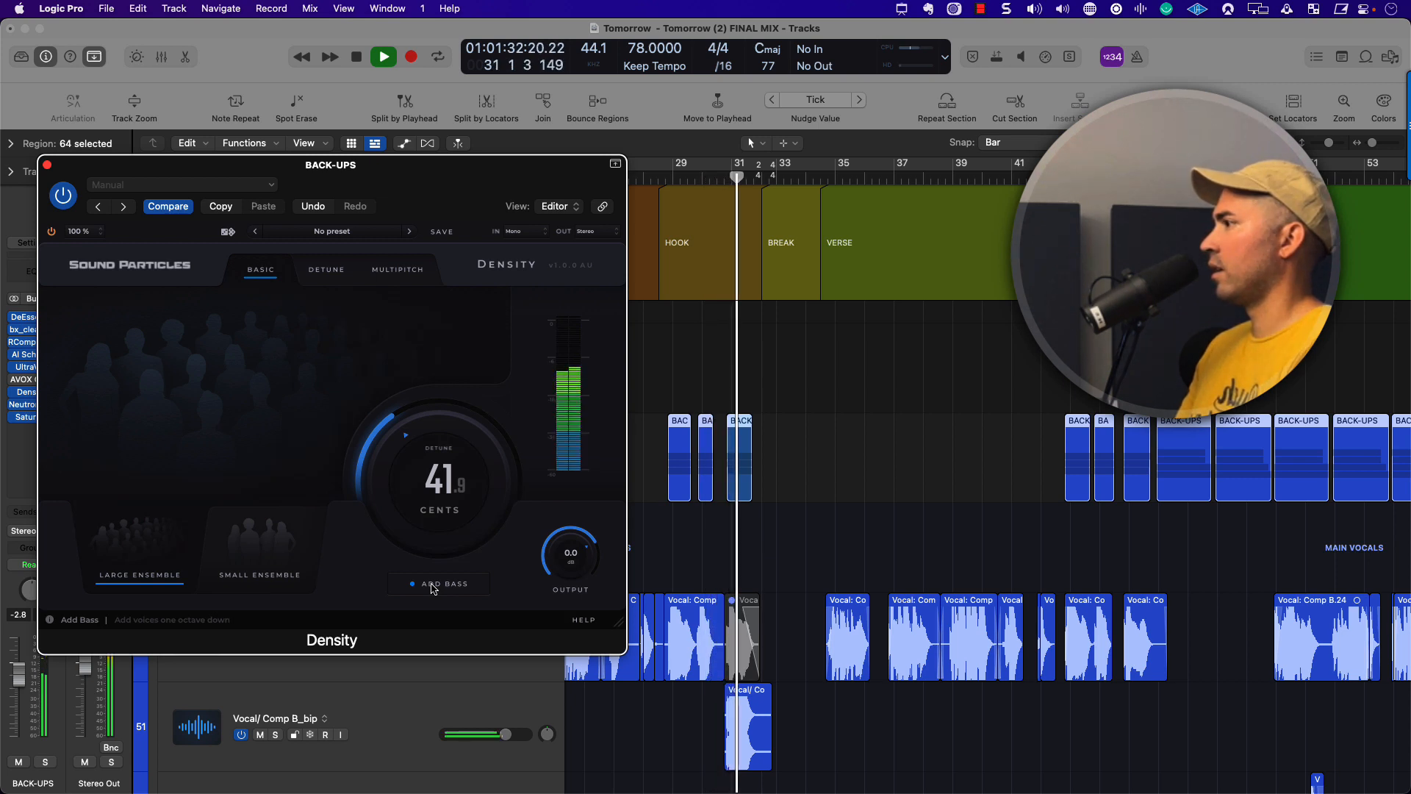
pyautogui.press('space')
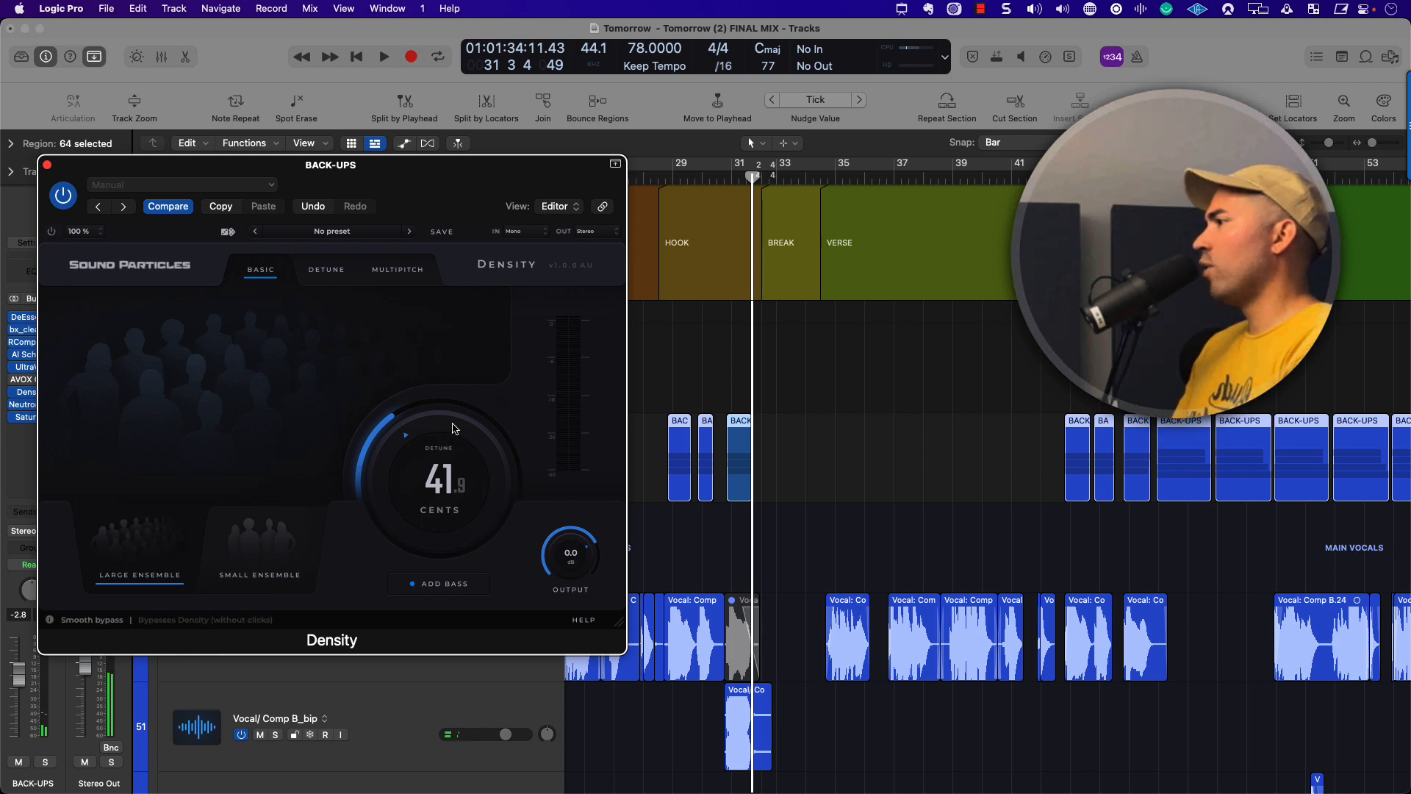
# Step: Replay the hook with the BACK-UPS Density in smooth bypass, and reactivate it during playback to compare the sound
pyautogui.click(655, 476)
pyautogui.press('space')
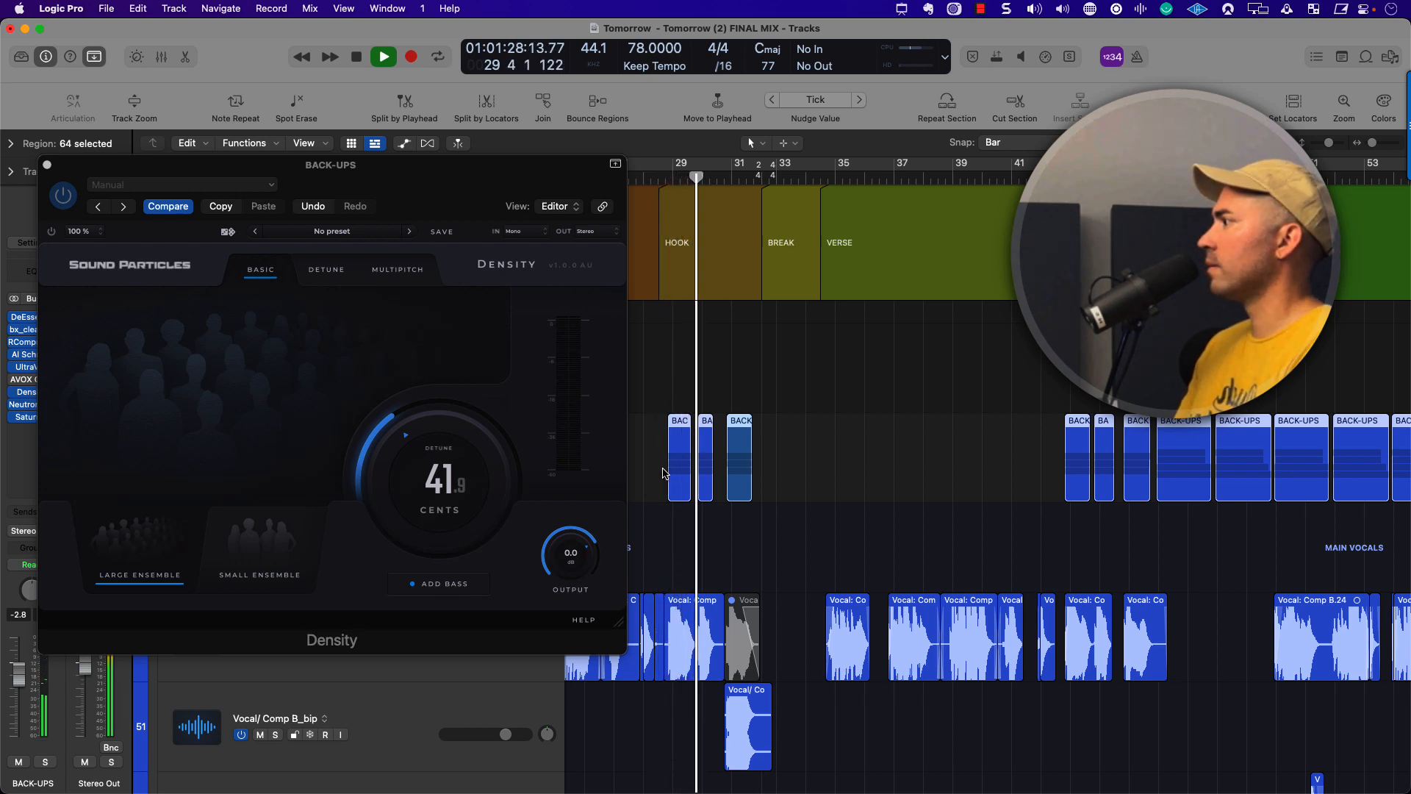
pyautogui.click(50, 235)
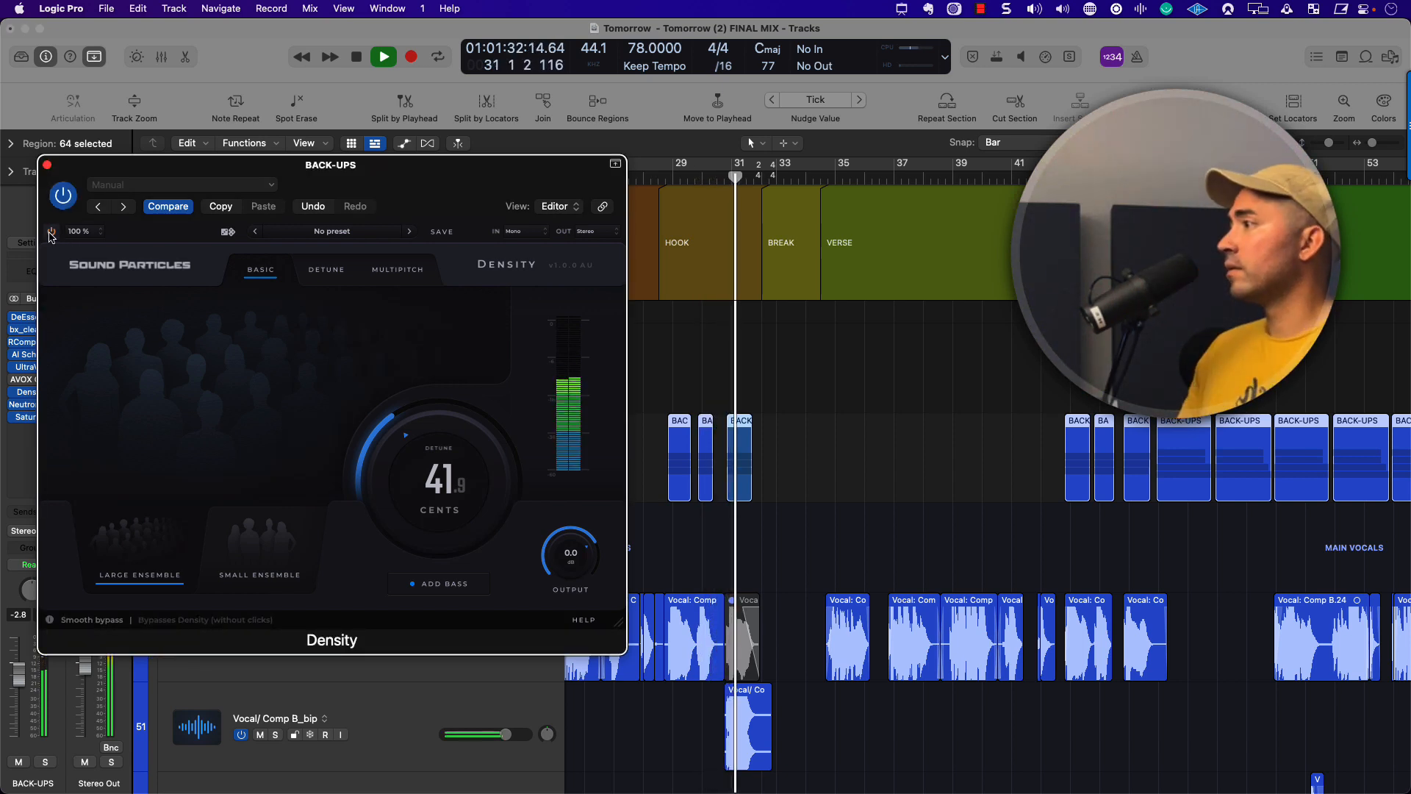
pyautogui.press('space')
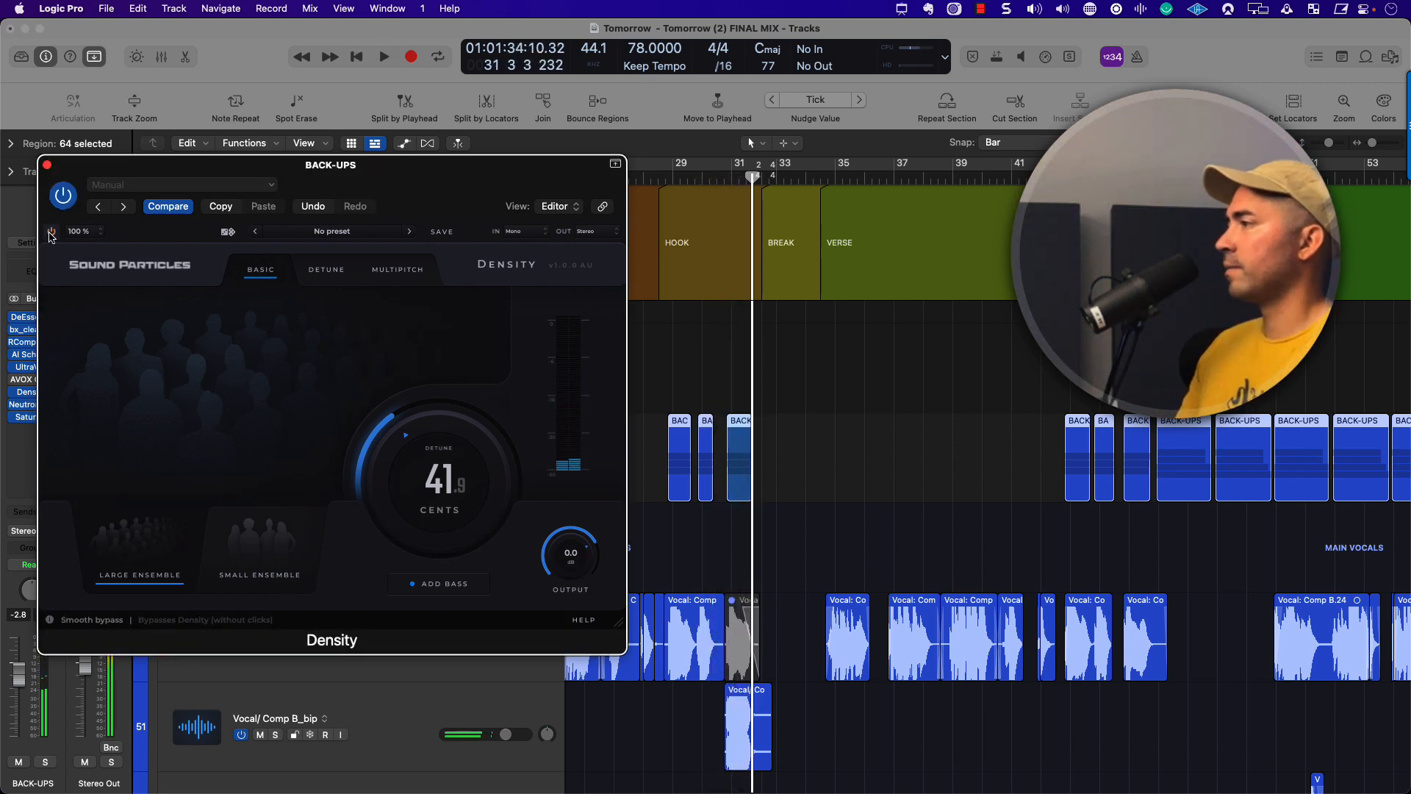